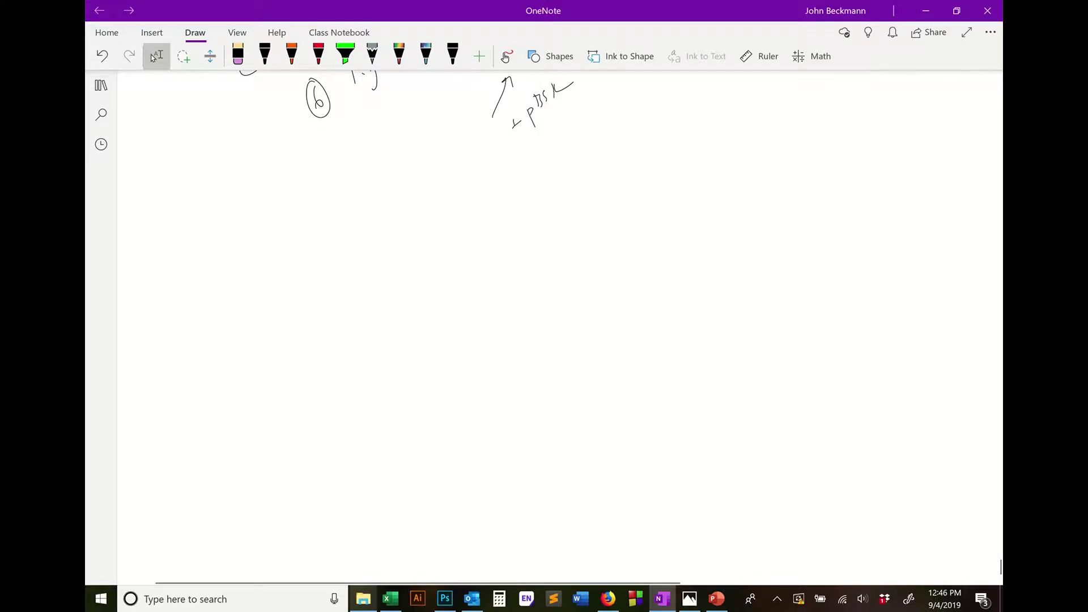
- Handwrite 'CIP' in black ink below the earlier notes and draw a loop around it
{"action": "mouse_move", "coordinate": [467, 208]}
{"action": "left_mouse_down"}
{"action": "mouse_move", "coordinate": [467, 233]}
{"action": "mouse_move", "coordinate": [491, 227]}
{"action": "left_mouse_up"}
{"action": "left_click_drag", "start_coordinate": [489, 211], "coordinate": [491, 221]}
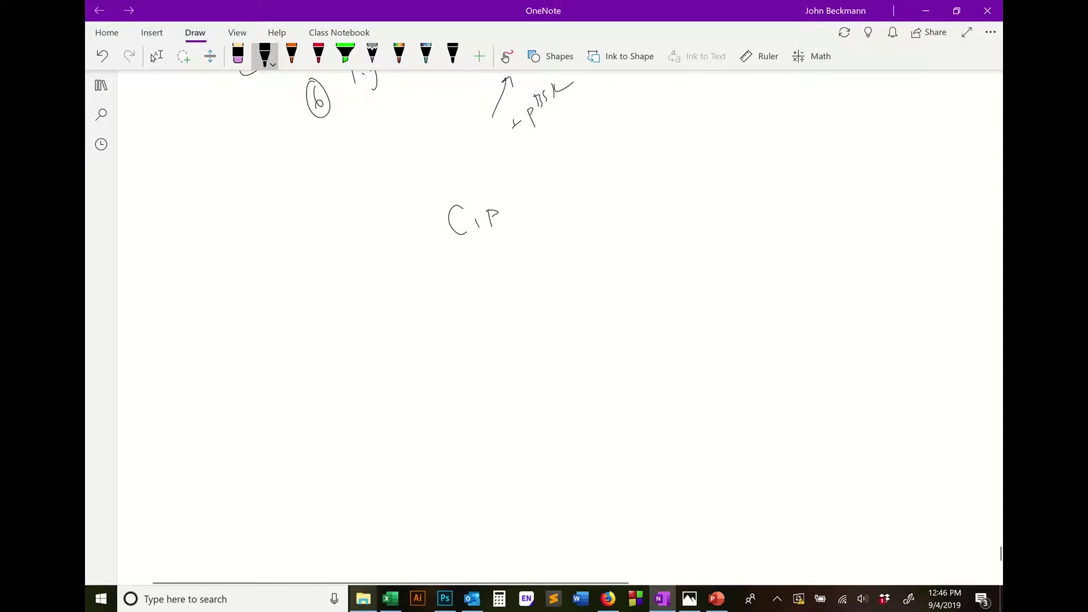
{"action": "mouse_move", "coordinate": [435, 198]}
{"action": "left_mouse_down"}
{"action": "mouse_move", "coordinate": [522, 215]}
{"action": "mouse_move", "coordinate": [458, 186]}
{"action": "left_mouse_up"}
- In the Wikipedia article, highlight the phrase defining calf-intestinal alkaline phosphatase's enzyme type
{"action": "key", "text": "alt+Tab"}
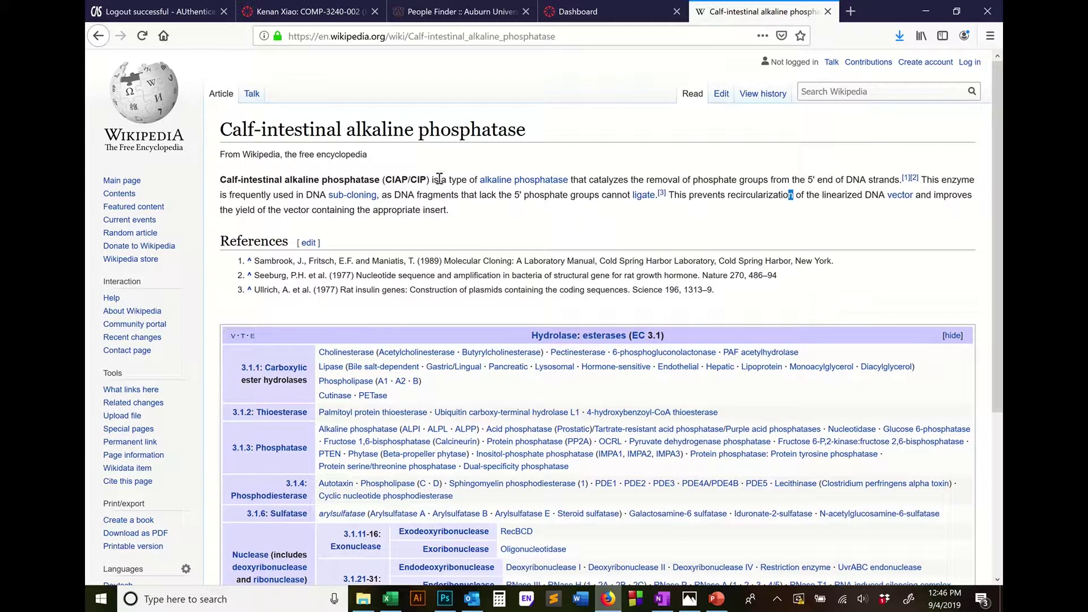
{"action": "left_click_drag", "start_coordinate": [440, 180], "coordinate": [907, 181]}
- Sketch two parallel DNA strands below CIP, labelling their ends 5′ and 3′
{"action": "left_click", "coordinate": [662, 599]}
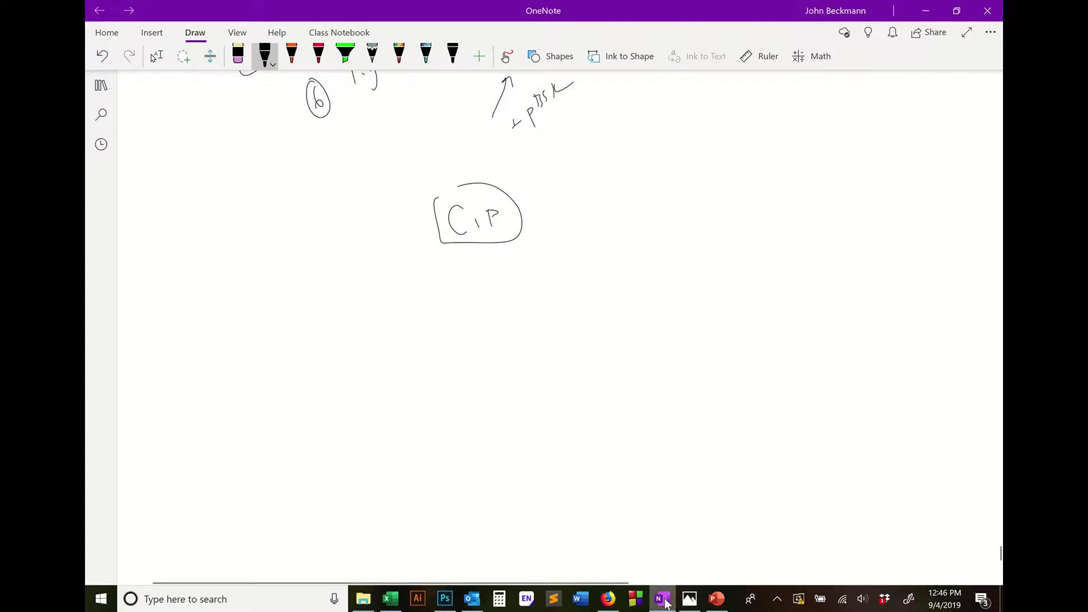
{"action": "left_click_drag", "start_coordinate": [338, 342], "coordinate": [748, 343]}
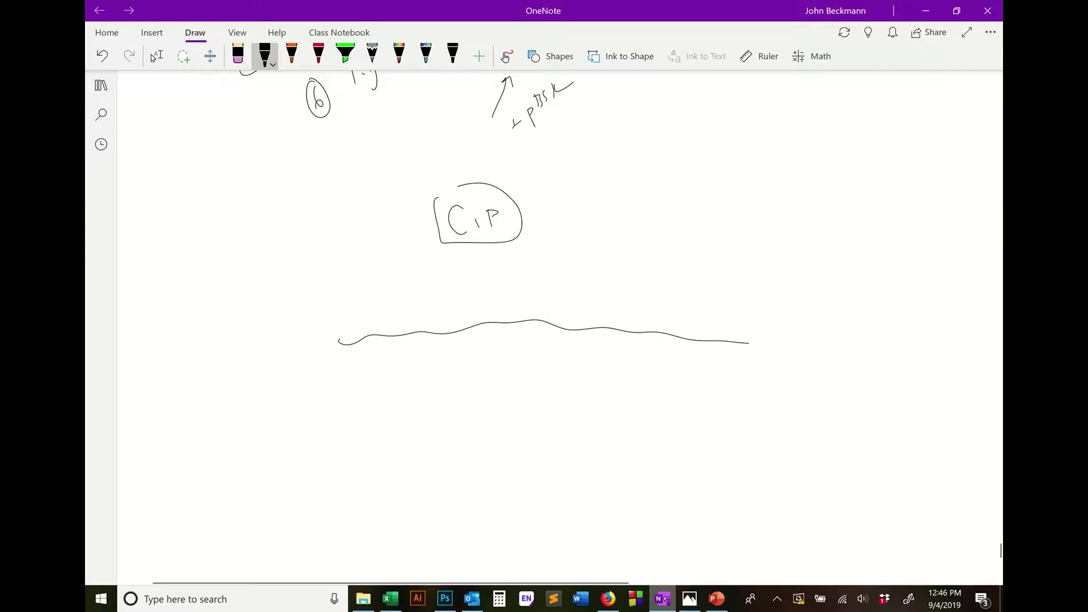
{"action": "left_click_drag", "start_coordinate": [347, 357], "coordinate": [772, 352]}
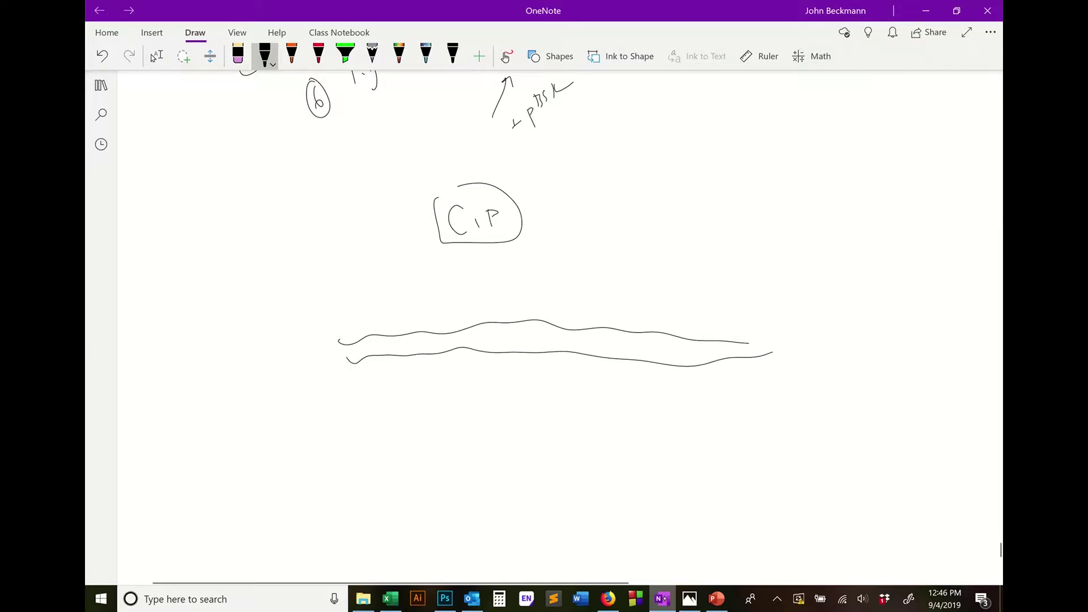
{"action": "mouse_move", "coordinate": [315, 330]}
{"action": "left_mouse_down"}
{"action": "mouse_move", "coordinate": [321, 343]}
{"action": "mouse_move", "coordinate": [331, 326]}
{"action": "left_mouse_up"}
{"action": "left_click_drag", "start_coordinate": [761, 323], "coordinate": [760, 342]}
{"action": "left_click_drag", "start_coordinate": [778, 349], "coordinate": [783, 358]}
{"action": "left_click_drag", "start_coordinate": [315, 356], "coordinate": [325, 371]}
- Draw a curved arrow from CIP and cross out the 5′ phosphates at both ends
{"action": "left_click_drag", "start_coordinate": [554, 188], "coordinate": [619, 224]}
{"action": "left_click_drag", "start_coordinate": [610, 215], "coordinate": [629, 217]}
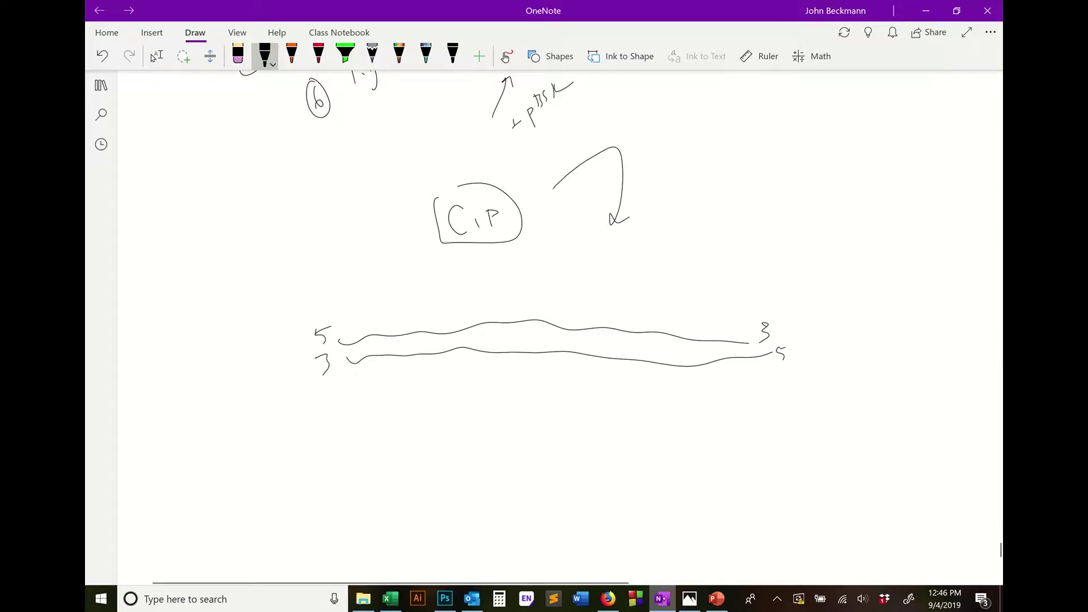
{"action": "mouse_move", "coordinate": [318, 298]}
{"action": "left_mouse_down"}
{"action": "mouse_move", "coordinate": [340, 322]}
{"action": "mouse_move", "coordinate": [309, 310]}
{"action": "mouse_move", "coordinate": [331, 316]}
{"action": "left_mouse_up"}
{"action": "left_click_drag", "start_coordinate": [328, 315], "coordinate": [346, 325]}
{"action": "left_click_drag", "start_coordinate": [309, 289], "coordinate": [344, 327]}
{"action": "mouse_move", "coordinate": [804, 356]}
{"action": "left_mouse_down"}
{"action": "mouse_move", "coordinate": [823, 343]}
{"action": "mouse_move", "coordinate": [769, 406]}
{"action": "mouse_move", "coordinate": [821, 356]}
{"action": "mouse_move", "coordinate": [851, 354]}
{"action": "left_mouse_up"}
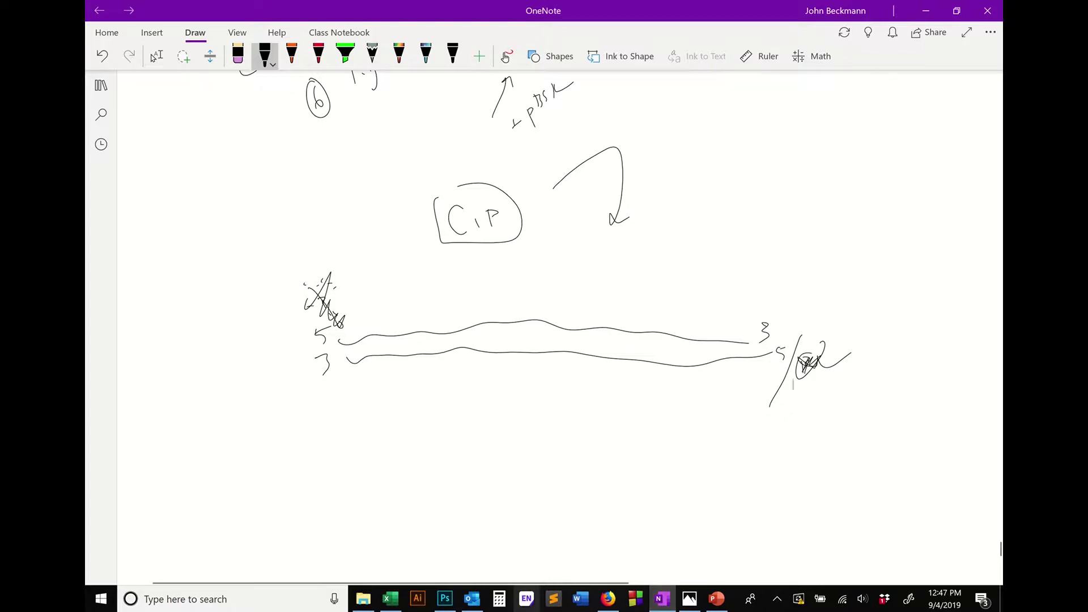
{"action": "left_click", "coordinate": [157, 56]}
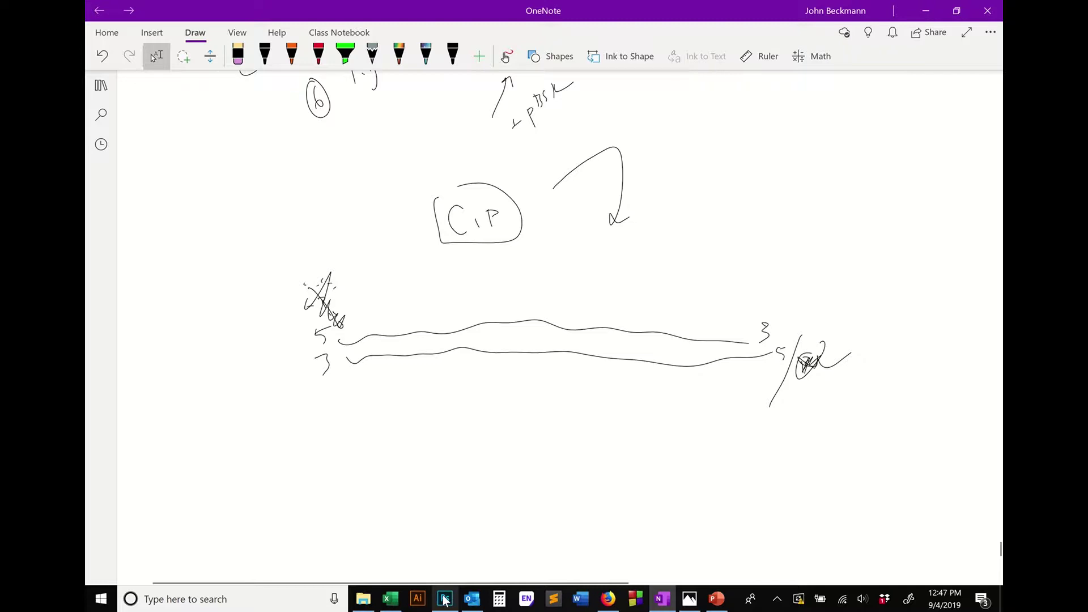
- Bring up the Photoshop gel image with CIP/noCIP lanes 1–6 and zoom in on the bands
{"action": "left_click", "coordinate": [445, 600]}
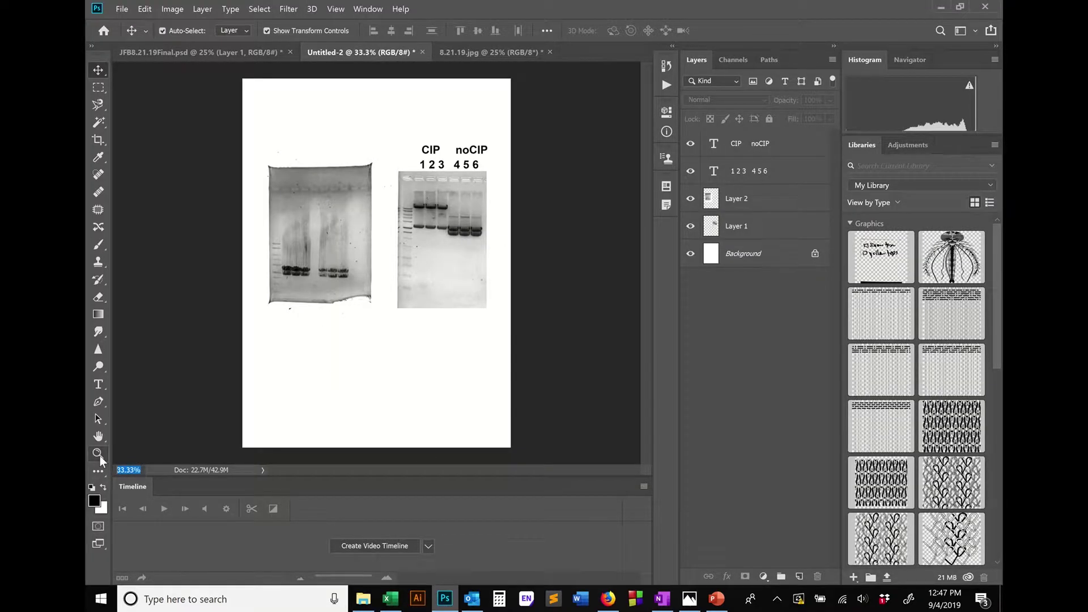
{"action": "scroll", "coordinate": [328, 315], "scroll_direction": "up", "scroll_amount": 3}
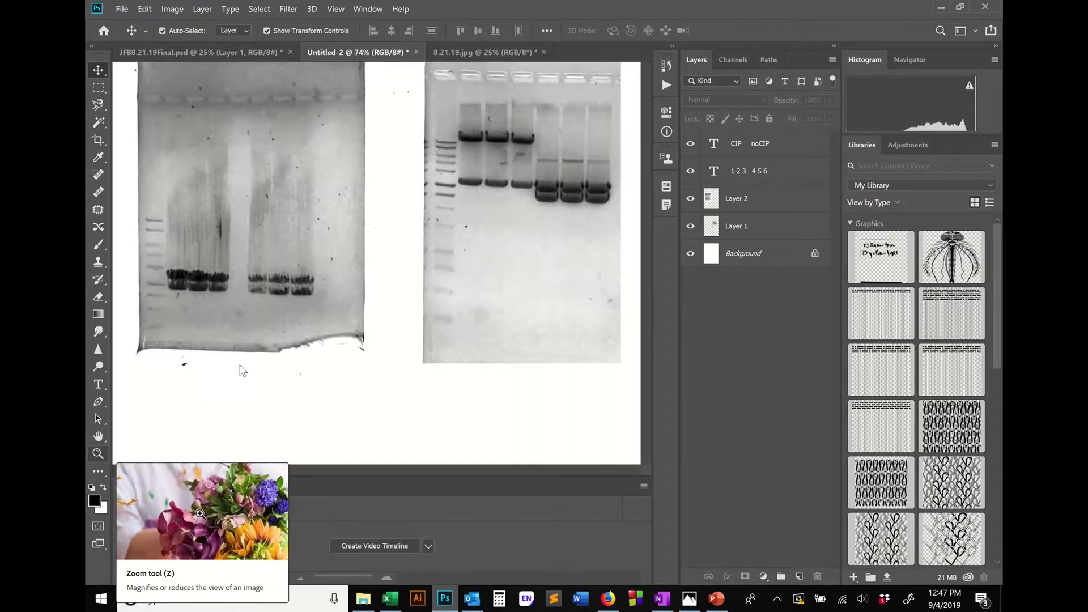
{"action": "scroll", "coordinate": [328, 315], "scroll_direction": "up", "scroll_amount": 2}
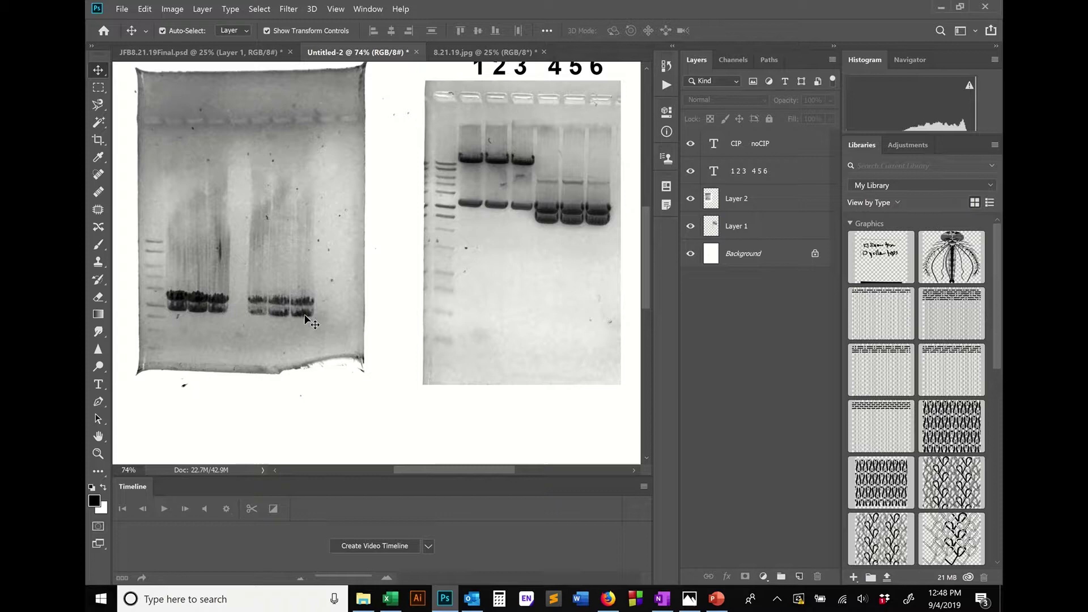
- Sketch a small DNA piece with an arrow leading to a reaction vessel and pipette
{"action": "left_click", "coordinate": [662, 599]}
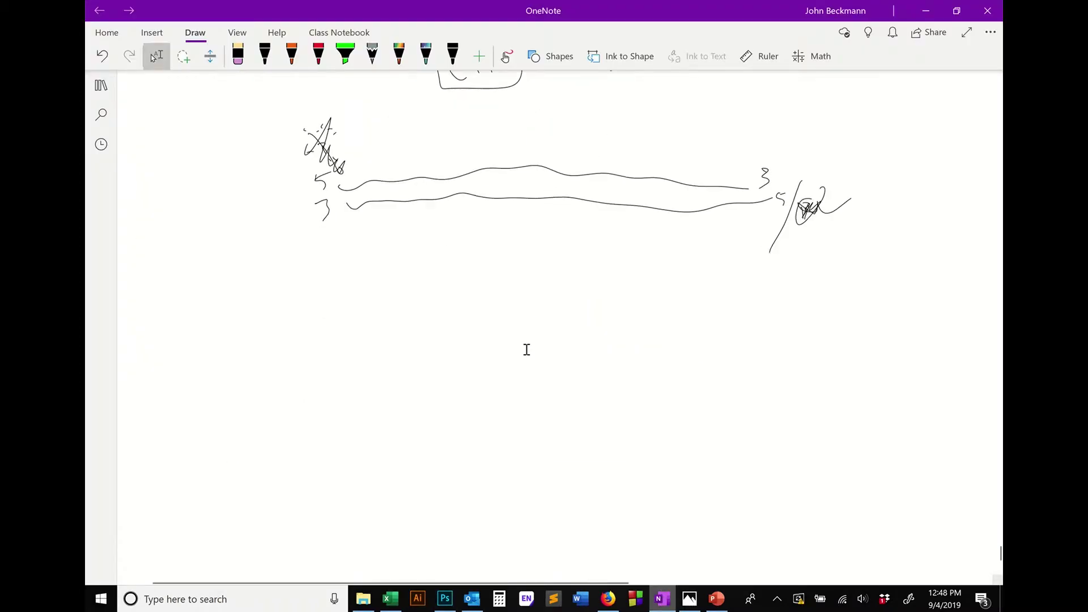
{"action": "mouse_move", "coordinate": [352, 375]}
{"action": "left_mouse_down"}
{"action": "mouse_move", "coordinate": [385, 377]}
{"action": "mouse_move", "coordinate": [394, 393]}
{"action": "left_mouse_up"}
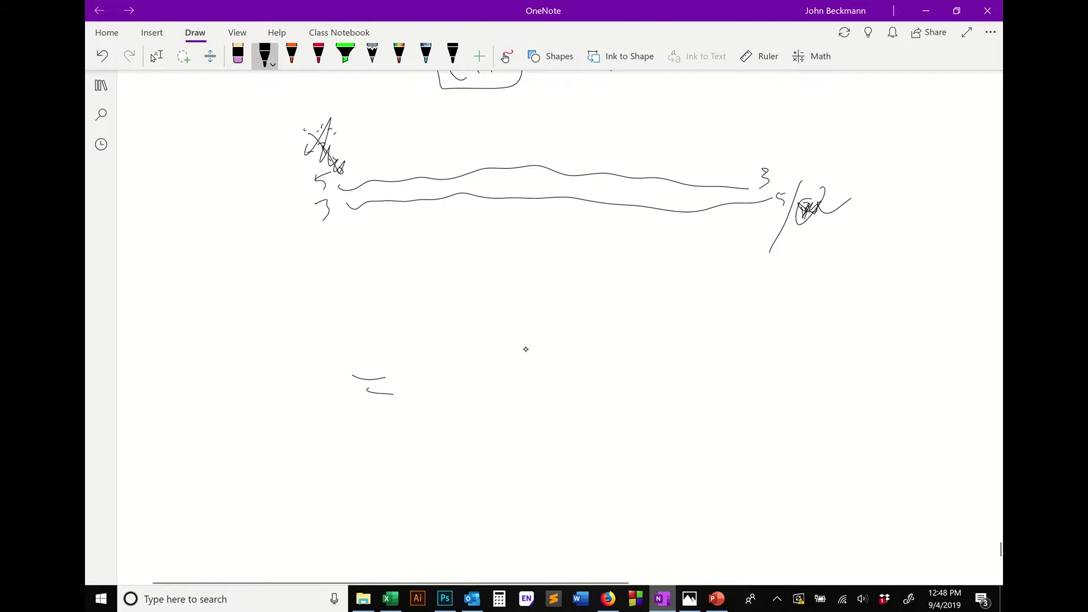
{"action": "mouse_move", "coordinate": [349, 371]}
{"action": "left_mouse_down"}
{"action": "mouse_move", "coordinate": [352, 382]}
{"action": "mouse_move", "coordinate": [349, 372]}
{"action": "mouse_move", "coordinate": [466, 315]}
{"action": "mouse_move", "coordinate": [511, 339]}
{"action": "left_mouse_up"}
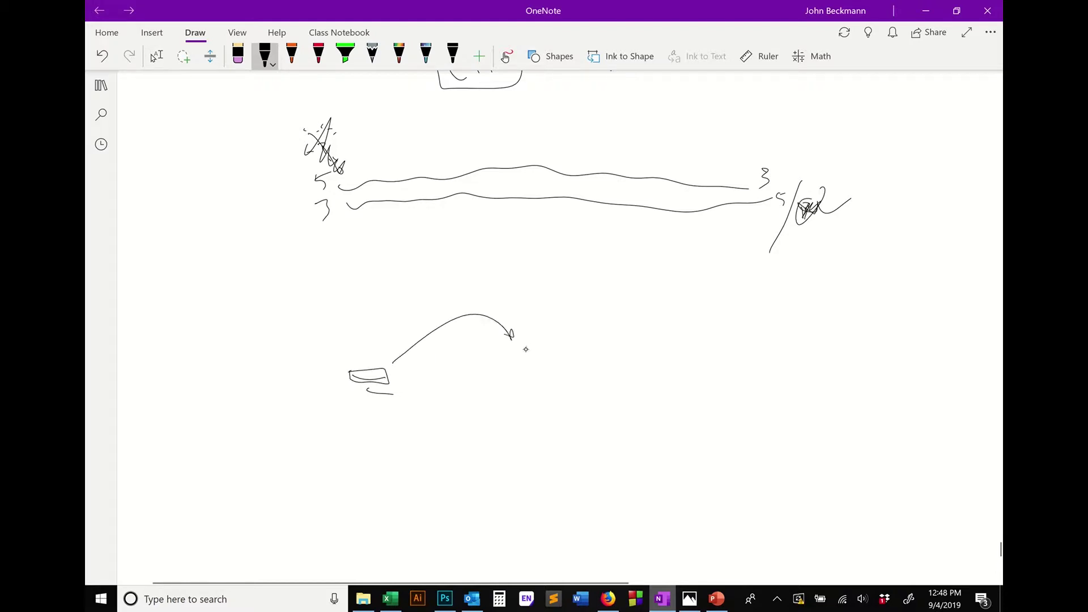
{"action": "left_click_drag", "start_coordinate": [608, 351], "coordinate": [701, 346]}
{"action": "mouse_move", "coordinate": [595, 376]}
{"action": "left_mouse_down"}
{"action": "mouse_move", "coordinate": [541, 417]}
{"action": "mouse_move", "coordinate": [744, 376]}
{"action": "left_mouse_up"}
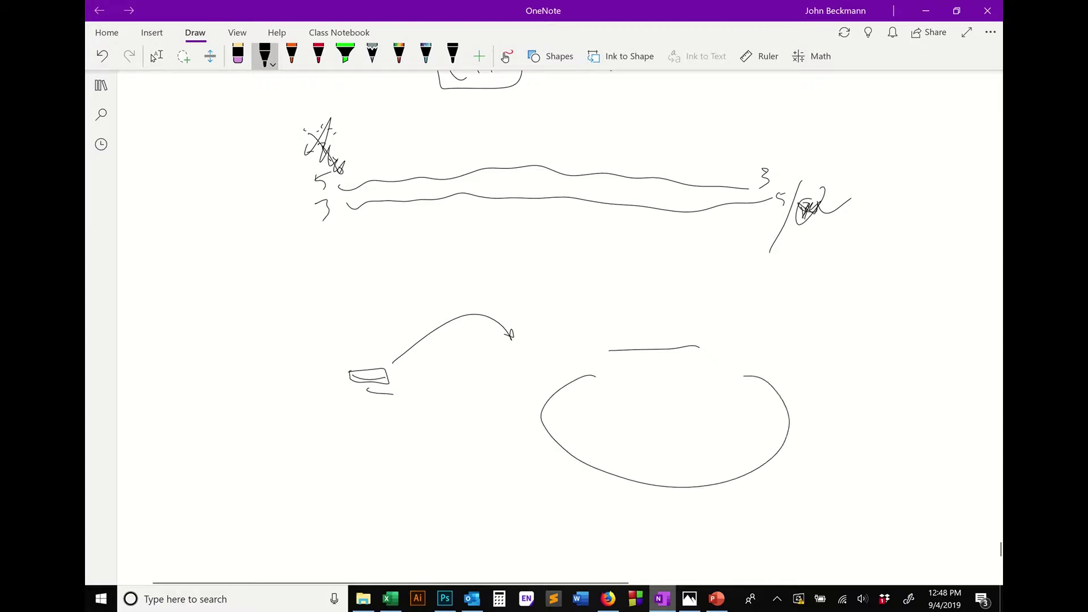
{"action": "left_click_drag", "start_coordinate": [527, 321], "coordinate": [560, 318]}
{"action": "left_click_drag", "start_coordinate": [584, 307], "coordinate": [567, 299]}
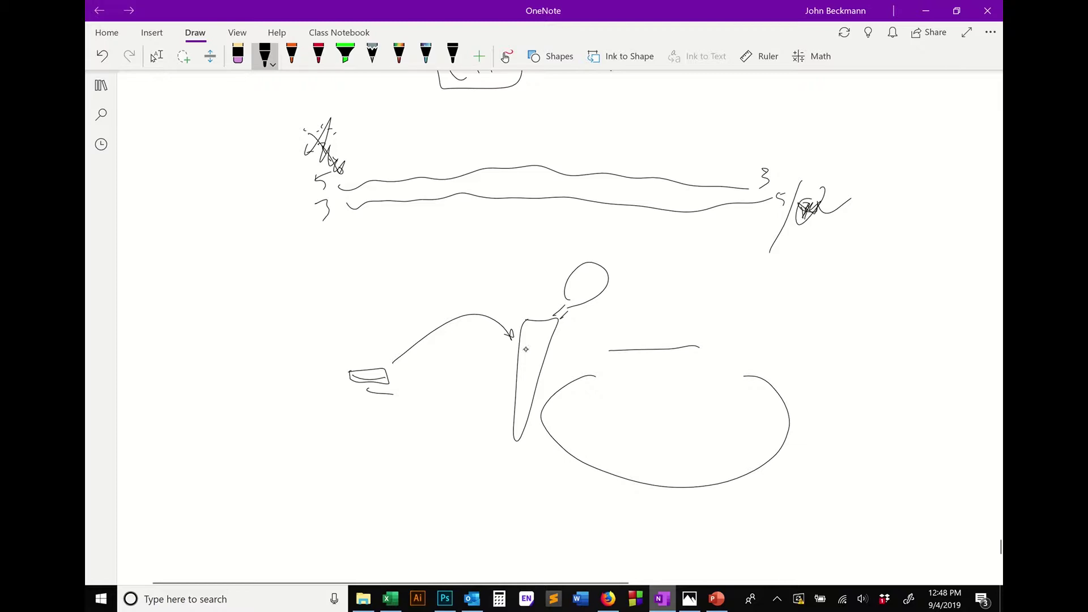
- Handwrite 'Re-annealing' on the right side of the diagram
{"action": "left_click_drag", "start_coordinate": [832, 284], "coordinate": [831, 310]}
{"action": "mouse_move", "coordinate": [829, 292]}
{"action": "left_mouse_down"}
{"action": "mouse_move", "coordinate": [845, 305]}
{"action": "mouse_move", "coordinate": [876, 286]}
{"action": "left_mouse_up"}
{"action": "mouse_move", "coordinate": [887, 279]}
{"action": "left_mouse_down"}
{"action": "mouse_move", "coordinate": [889, 289]}
{"action": "mouse_move", "coordinate": [924, 269]}
{"action": "left_mouse_up"}
{"action": "mouse_move", "coordinate": [924, 277]}
{"action": "left_mouse_down"}
{"action": "mouse_move", "coordinate": [947, 258]}
{"action": "mouse_move", "coordinate": [978, 264]}
{"action": "left_mouse_up"}
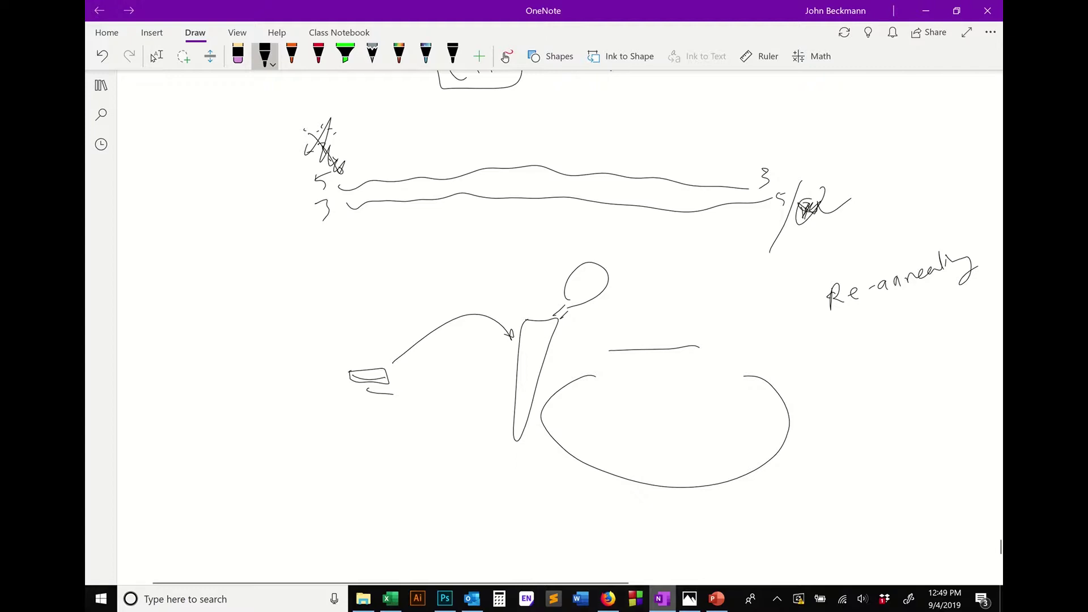
- Add an oval top to the vessel and a long curved arrow down the right
{"action": "mouse_move", "coordinate": [701, 329]}
{"action": "left_mouse_down"}
{"action": "mouse_move", "coordinate": [648, 314]}
{"action": "mouse_move", "coordinate": [697, 315]}
{"action": "left_mouse_up"}
{"action": "mouse_move", "coordinate": [776, 357]}
{"action": "left_mouse_down"}
{"action": "mouse_move", "coordinate": [845, 496]}
{"action": "mouse_move", "coordinate": [843, 520]}
{"action": "left_mouse_up"}
{"action": "left_click_drag", "start_coordinate": [830, 497], "coordinate": [854, 507]}
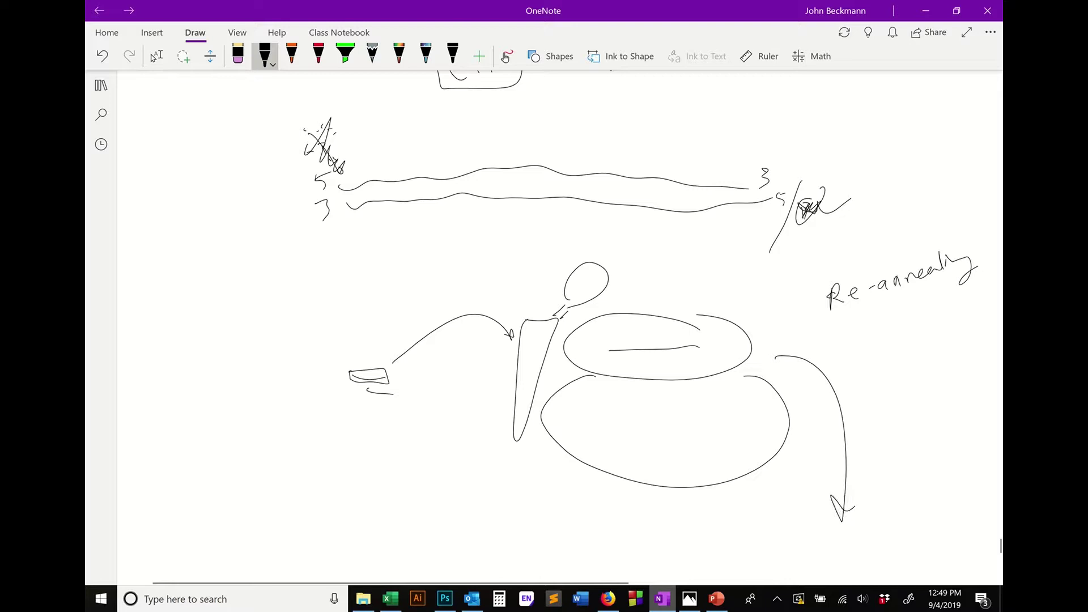
{"action": "left_click", "coordinate": [156, 56]}
{"action": "scroll", "coordinate": [639, 353], "scroll_direction": "down", "scroll_amount": 5}
{"action": "left_click", "coordinate": [265, 56]}
{"action": "mouse_move", "coordinate": [743, 256]}
{"action": "left_mouse_down"}
{"action": "mouse_move", "coordinate": [952, 304]}
{"action": "mouse_move", "coordinate": [899, 272]}
{"action": "left_mouse_up"}
{"action": "left_click", "coordinate": [157, 56]}
{"action": "scroll", "coordinate": [719, 346], "scroll_direction": "up", "scroll_amount": 4}
{"action": "scroll", "coordinate": [722, 349], "scroll_direction": "down", "scroll_amount": 1}
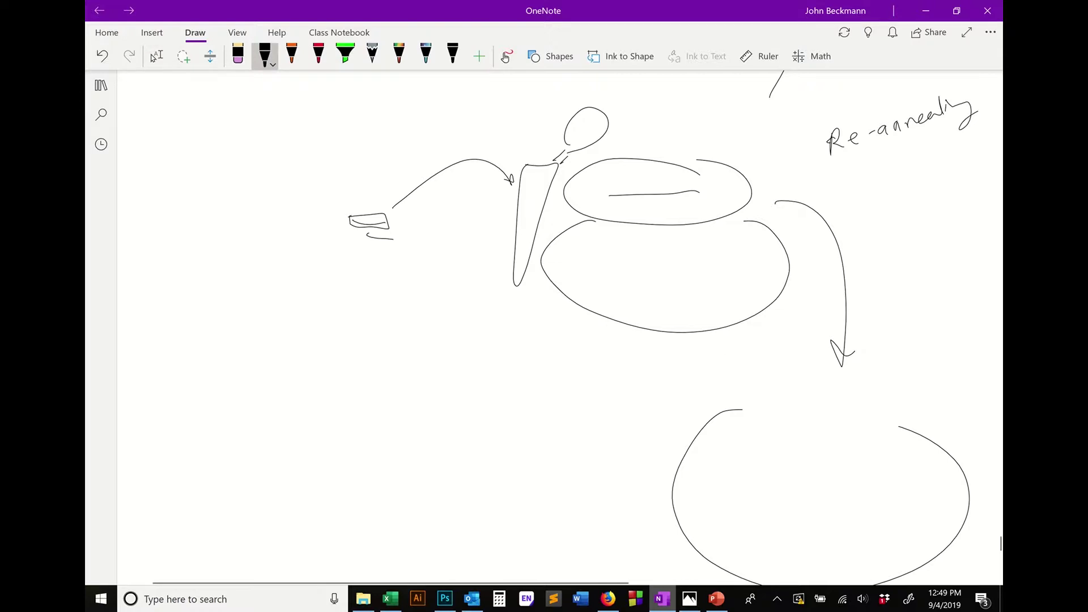
- Encircle the vessel with a large ellipse, add an arrow down-left, and trace the lower circle
{"action": "left_click_drag", "start_coordinate": [709, 189], "coordinate": [738, 222]}
{"action": "left_click_drag", "start_coordinate": [610, 197], "coordinate": [602, 214]}
{"action": "mouse_move", "coordinate": [696, 170]}
{"action": "left_mouse_down"}
{"action": "mouse_move", "coordinate": [805, 320]}
{"action": "mouse_move", "coordinate": [763, 173]}
{"action": "left_mouse_up"}
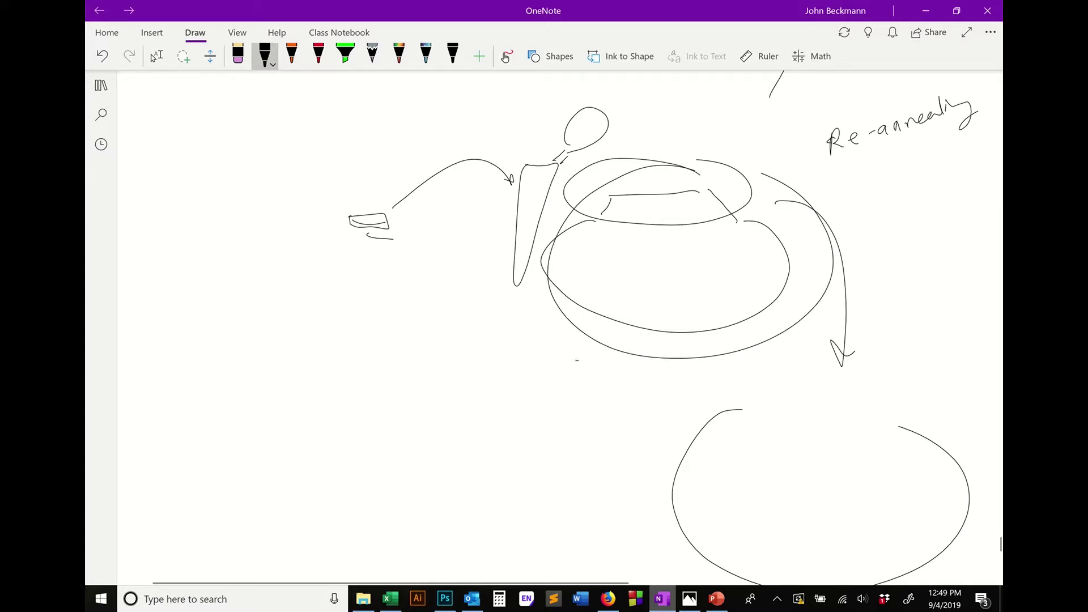
{"action": "left_click_drag", "start_coordinate": [579, 360], "coordinate": [389, 490]}
{"action": "scroll", "coordinate": [425, 187], "scroll_direction": "down", "scroll_amount": 3}
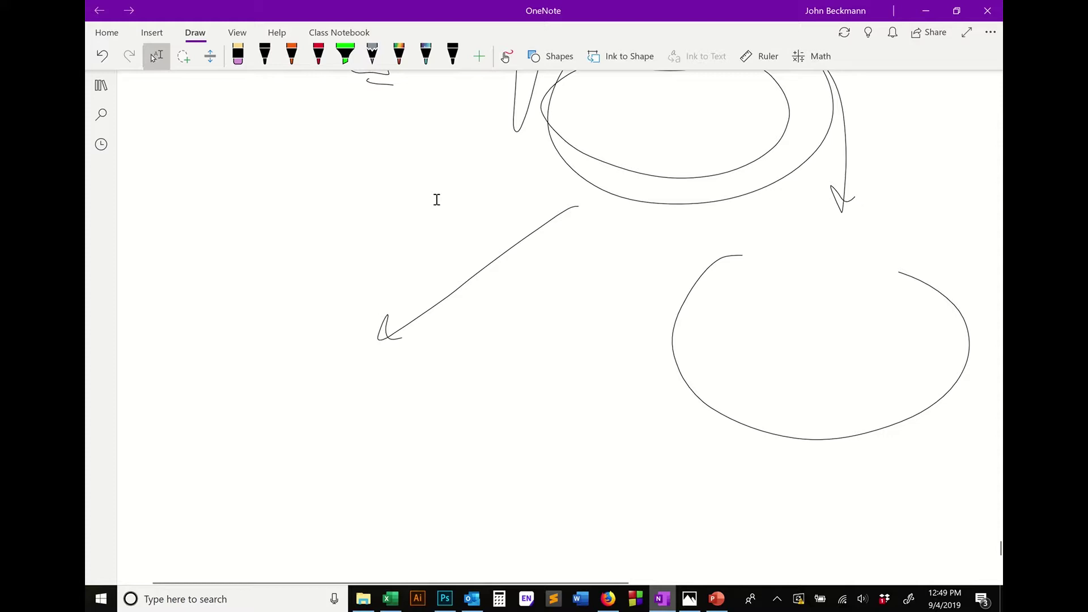
{"action": "scroll", "coordinate": [718, 193], "scroll_direction": "up", "scroll_amount": 2}
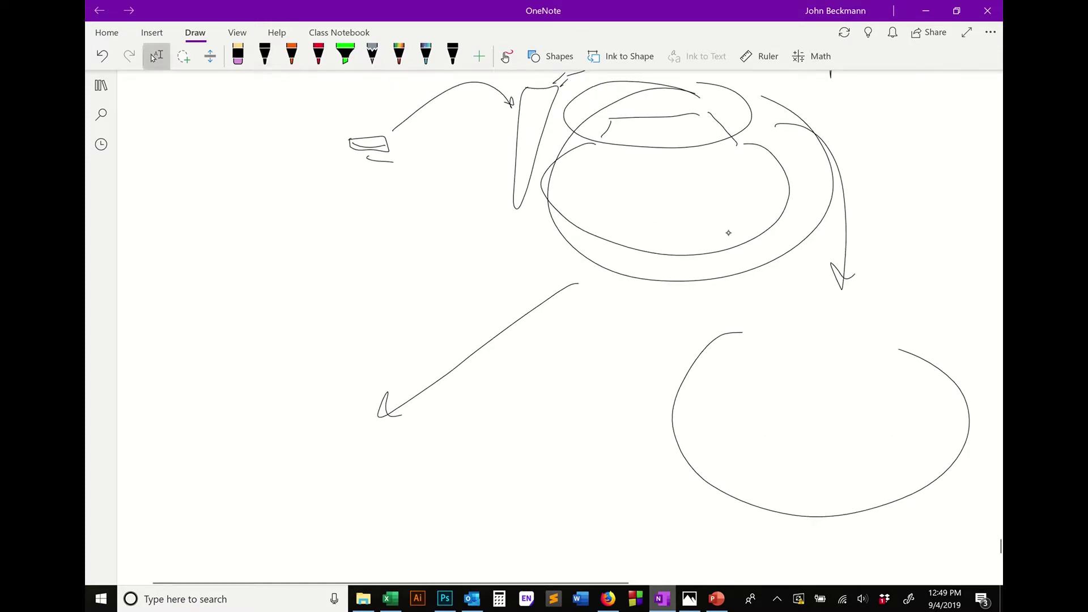
{"action": "mouse_move", "coordinate": [748, 331]}
{"action": "left_mouse_down"}
{"action": "mouse_move", "coordinate": [754, 487]}
{"action": "mouse_move", "coordinate": [862, 332]}
{"action": "mouse_move", "coordinate": [933, 474]}
{"action": "mouse_move", "coordinate": [788, 510]}
{"action": "left_mouse_up"}
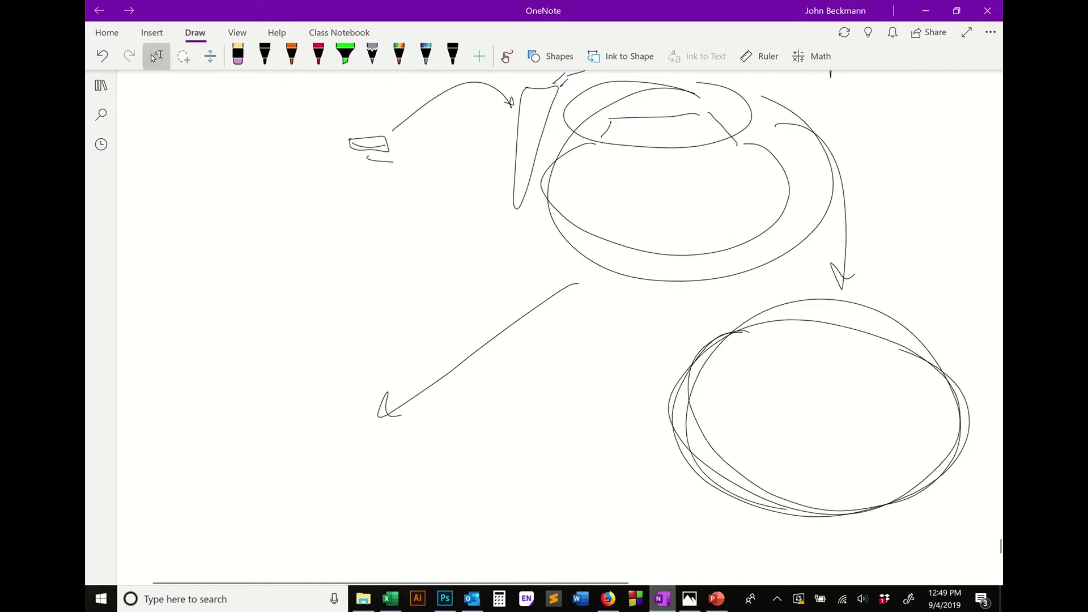
{"action": "scroll", "coordinate": [637, 219], "scroll_direction": "up", "scroll_amount": 4}
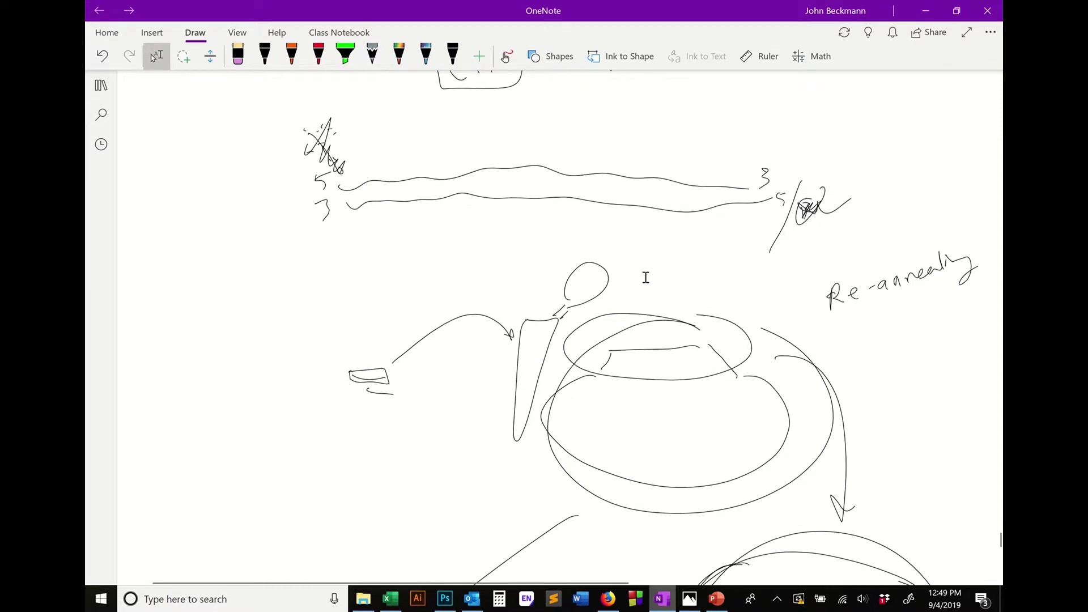
- Glance at the Photoshop gel, then scroll OneNote down below the lower arrow and circle
{"action": "left_click", "coordinate": [445, 599]}
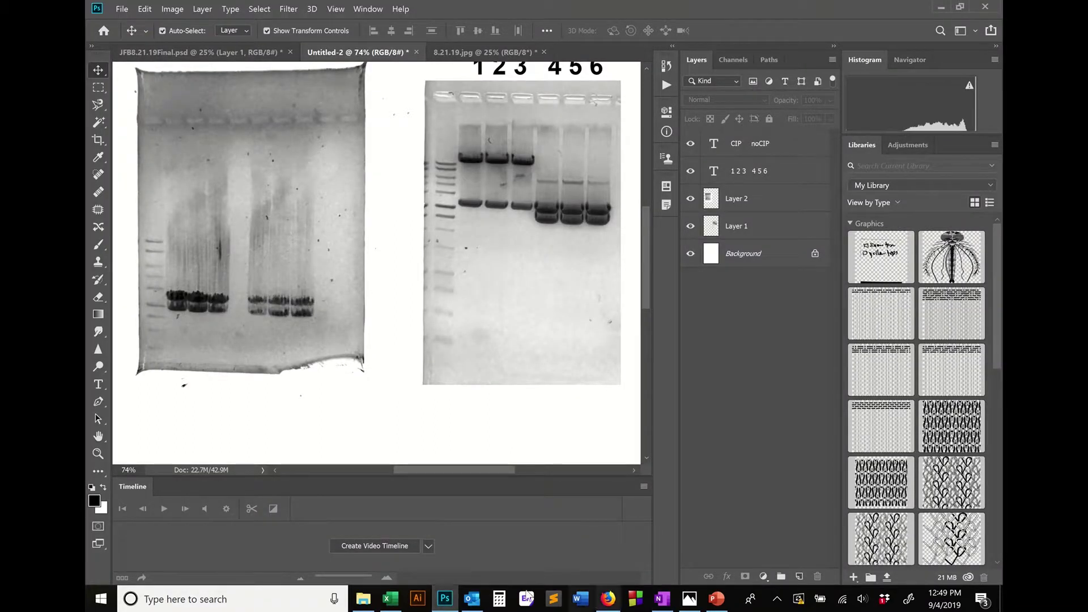
{"action": "left_click", "coordinate": [663, 599]}
{"action": "scroll", "coordinate": [671, 300], "scroll_direction": "down", "scroll_amount": 3}
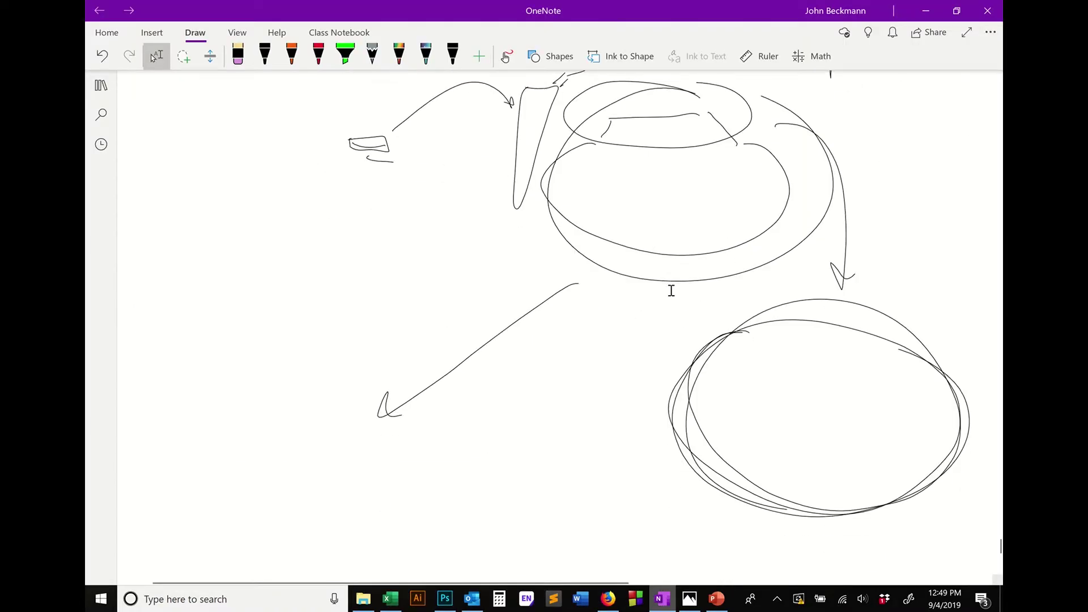
{"action": "scroll", "coordinate": [670, 295], "scroll_direction": "down", "scroll_amount": 3}
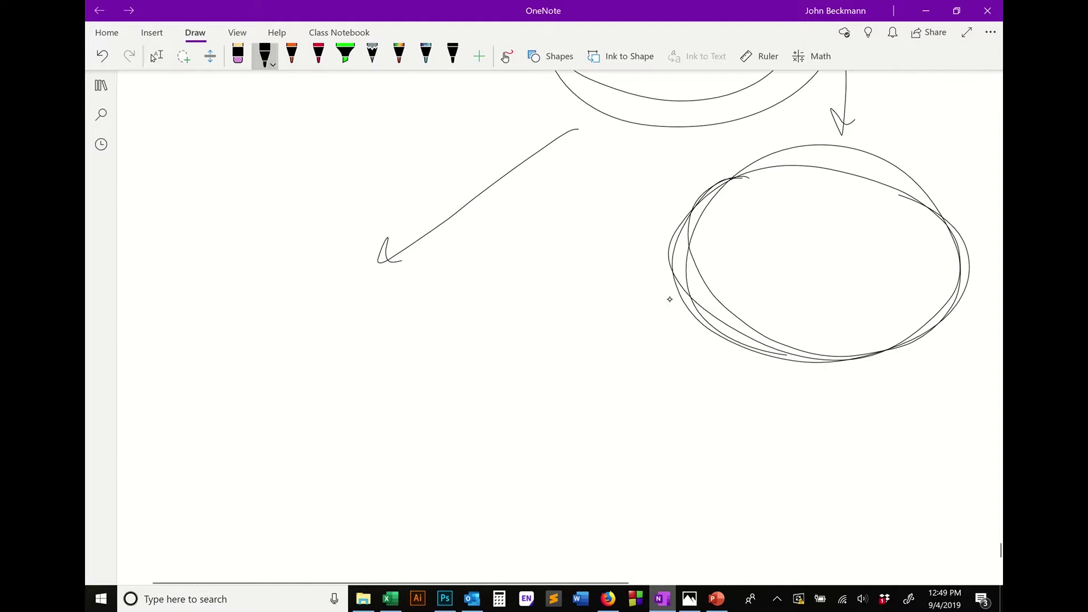
- Handwrite 'R.E. digest + 1µl CIP' under the lower-left arrow
{"action": "left_click_drag", "start_coordinate": [375, 347], "coordinate": [389, 358]}
{"action": "left_click", "coordinate": [394, 359]}
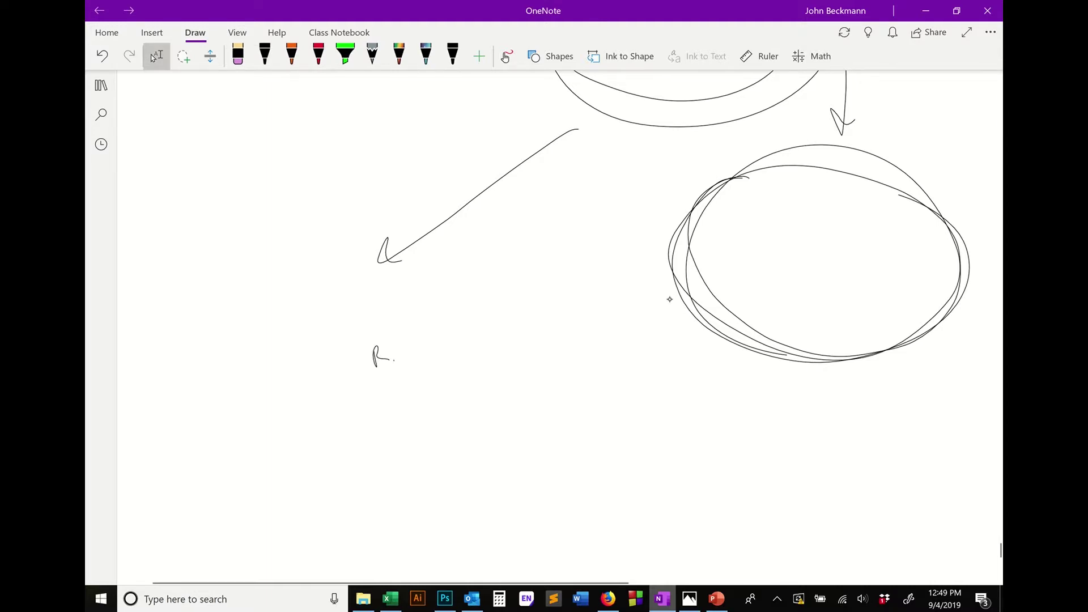
{"action": "left_click_drag", "start_coordinate": [449, 342], "coordinate": [451, 351]}
{"action": "mouse_move", "coordinate": [455, 343]}
{"action": "left_mouse_down"}
{"action": "mouse_move", "coordinate": [472, 363]}
{"action": "mouse_move", "coordinate": [485, 344]}
{"action": "left_mouse_up"}
{"action": "left_click_drag", "start_coordinate": [494, 333], "coordinate": [489, 344]}
{"action": "mouse_move", "coordinate": [416, 398]}
{"action": "left_mouse_down"}
{"action": "mouse_move", "coordinate": [431, 382]}
{"action": "mouse_move", "coordinate": [474, 391]}
{"action": "left_mouse_up"}
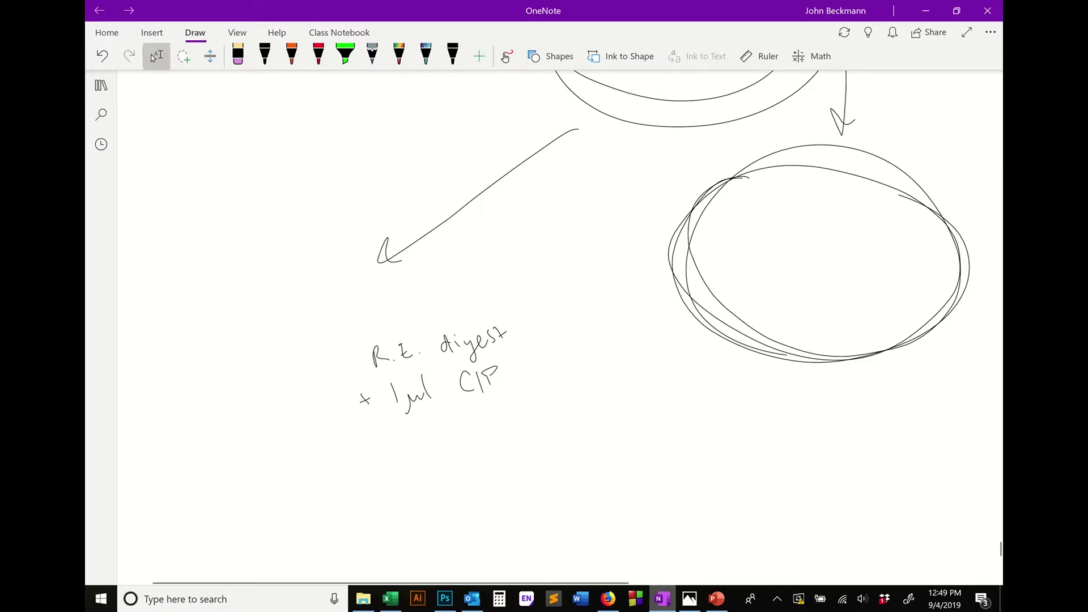
- Circle the left and right strand ends on the upper ring drawing
{"action": "scroll", "coordinate": [685, 450], "scroll_direction": "up", "scroll_amount": 10}
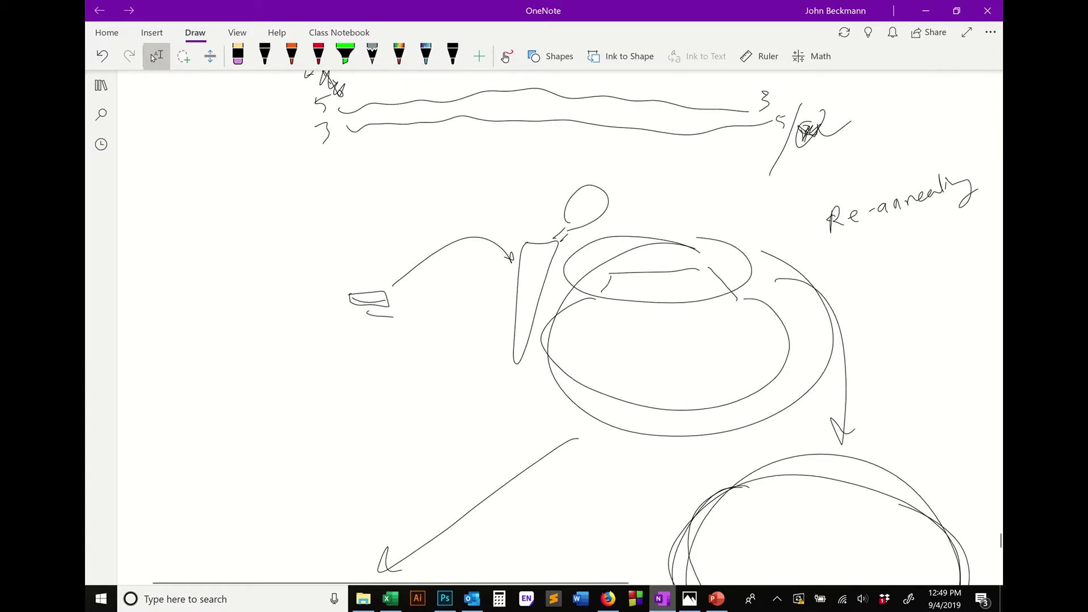
{"action": "left_click", "coordinate": [265, 55]}
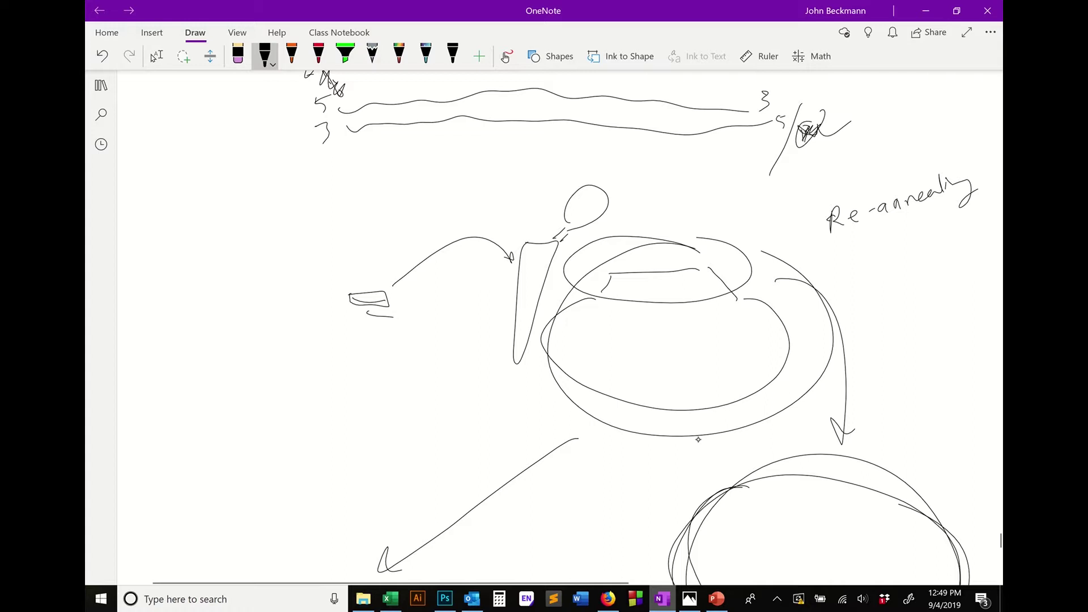
{"action": "left_click_drag", "start_coordinate": [599, 304], "coordinate": [609, 286]}
{"action": "left_click_drag", "start_coordinate": [737, 282], "coordinate": [744, 284]}
{"action": "left_click", "coordinate": [722, 324]}
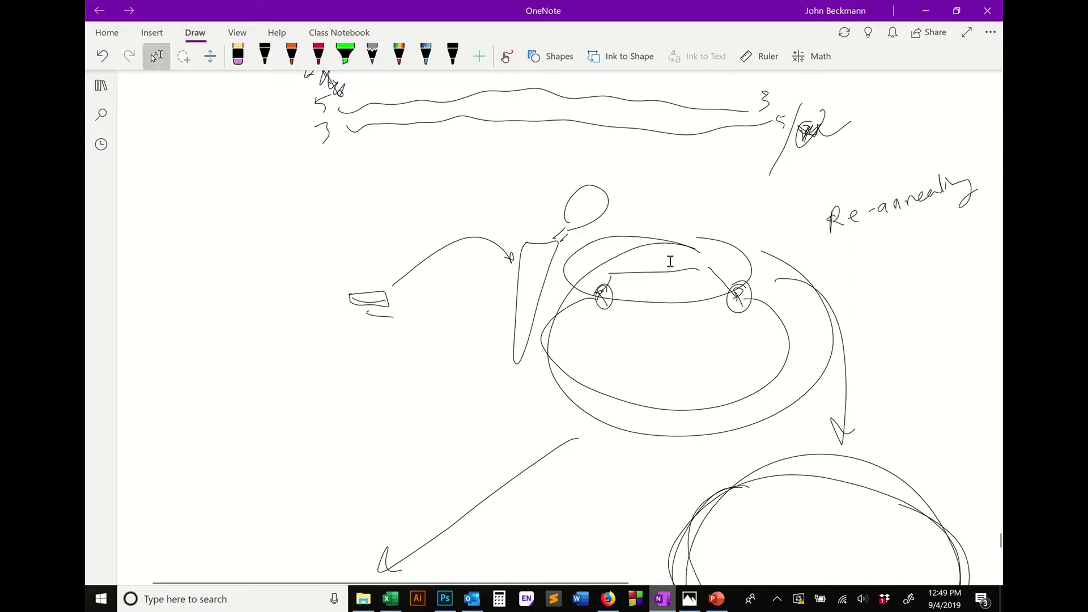
{"action": "scroll", "coordinate": [674, 333], "scroll_direction": "down", "scroll_amount": 3}
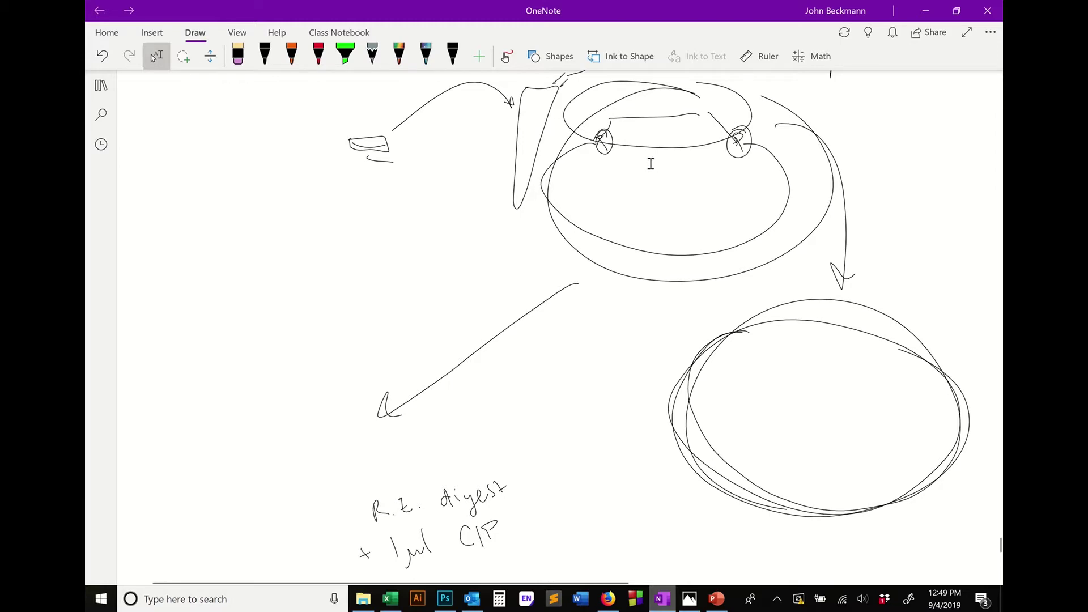
{"action": "scroll", "coordinate": [590, 195], "scroll_direction": "down", "scroll_amount": 1}
{"action": "scroll", "coordinate": [712, 188], "scroll_direction": "up", "scroll_amount": 1}
{"action": "scroll", "coordinate": [742, 147], "scroll_direction": "down", "scroll_amount": 3}
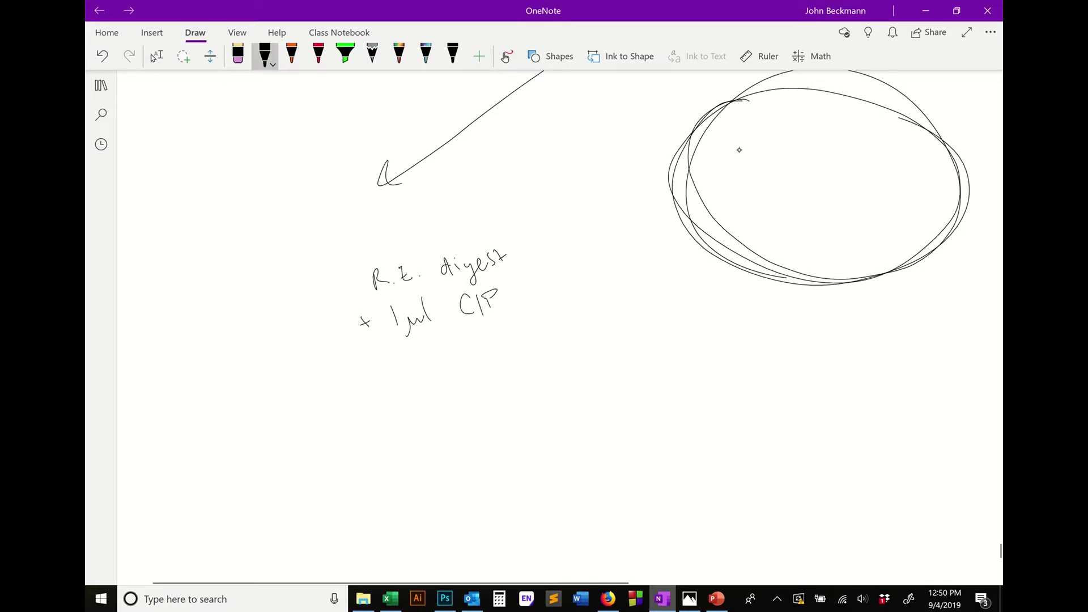
- Handwrite 'destination plasmid' below the right circle
{"action": "left_click_drag", "start_coordinate": [708, 344], "coordinate": [726, 355]}
{"action": "left_click_drag", "start_coordinate": [740, 345], "coordinate": [748, 351]}
{"action": "left_click_drag", "start_coordinate": [762, 342], "coordinate": [804, 326]}
{"action": "left_click_drag", "start_coordinate": [715, 311], "coordinate": [720, 301]}
{"action": "left_click_drag", "start_coordinate": [721, 316], "coordinate": [733, 322]}
{"action": "mouse_move", "coordinate": [740, 309]}
{"action": "left_mouse_down"}
{"action": "mouse_move", "coordinate": [754, 320]}
{"action": "mouse_move", "coordinate": [805, 302]}
{"action": "left_mouse_up"}
{"action": "left_click_drag", "start_coordinate": [810, 309], "coordinate": [842, 316]}
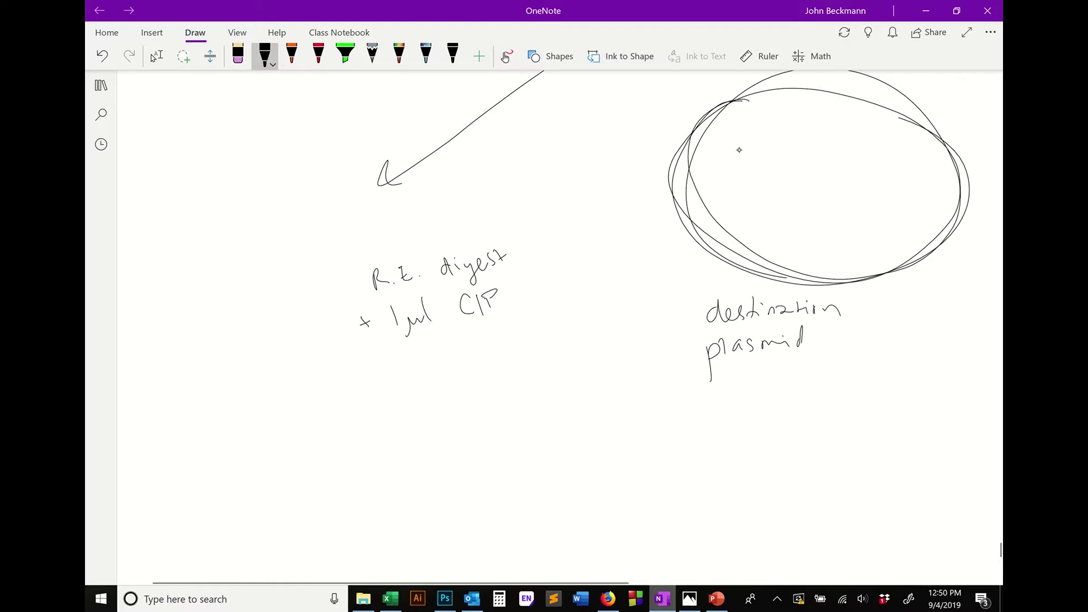
- Add 'R.E. digested' under the label and enclose the destination plasmid label in an ellipse
{"action": "left_click_drag", "start_coordinate": [746, 378], "coordinate": [758, 389]}
{"action": "left_click", "coordinate": [767, 386]}
{"action": "left_click", "coordinate": [797, 378]}
{"action": "mouse_move", "coordinate": [818, 373]}
{"action": "left_mouse_down"}
{"action": "mouse_move", "coordinate": [822, 361]}
{"action": "mouse_move", "coordinate": [846, 388]}
{"action": "mouse_move", "coordinate": [872, 354]}
{"action": "left_mouse_up"}
{"action": "left_click_drag", "start_coordinate": [868, 362], "coordinate": [899, 356]}
{"action": "left_click_drag", "start_coordinate": [905, 358], "coordinate": [907, 371]}
{"action": "mouse_move", "coordinate": [859, 283]}
{"action": "left_mouse_down"}
{"action": "mouse_move", "coordinate": [951, 320]}
{"action": "mouse_move", "coordinate": [818, 265]}
{"action": "left_mouse_up"}
- Write 'No Cip' below and draw an open plasmid with circled P ends
{"action": "left_click_drag", "start_coordinate": [707, 448], "coordinate": [705, 473]}
{"action": "left_click_drag", "start_coordinate": [702, 451], "coordinate": [722, 471]}
{"action": "left_click_drag", "start_coordinate": [733, 456], "coordinate": [817, 467]}
{"action": "left_click_drag", "start_coordinate": [823, 454], "coordinate": [823, 464]}
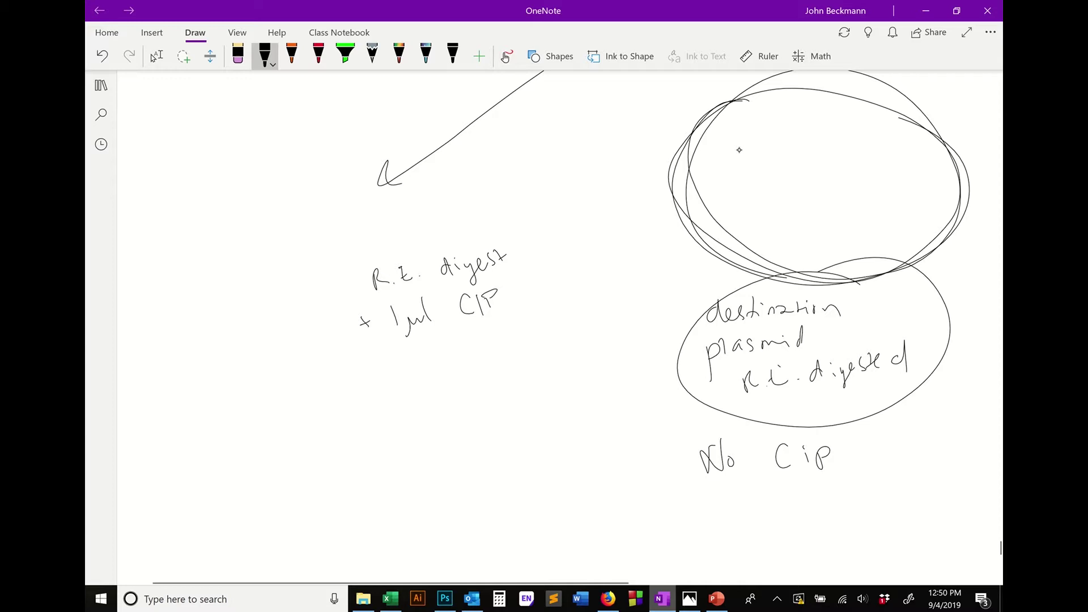
{"action": "mouse_move", "coordinate": [752, 502]}
{"action": "left_mouse_down"}
{"action": "mouse_move", "coordinate": [787, 581]}
{"action": "mouse_move", "coordinate": [855, 500]}
{"action": "left_mouse_up"}
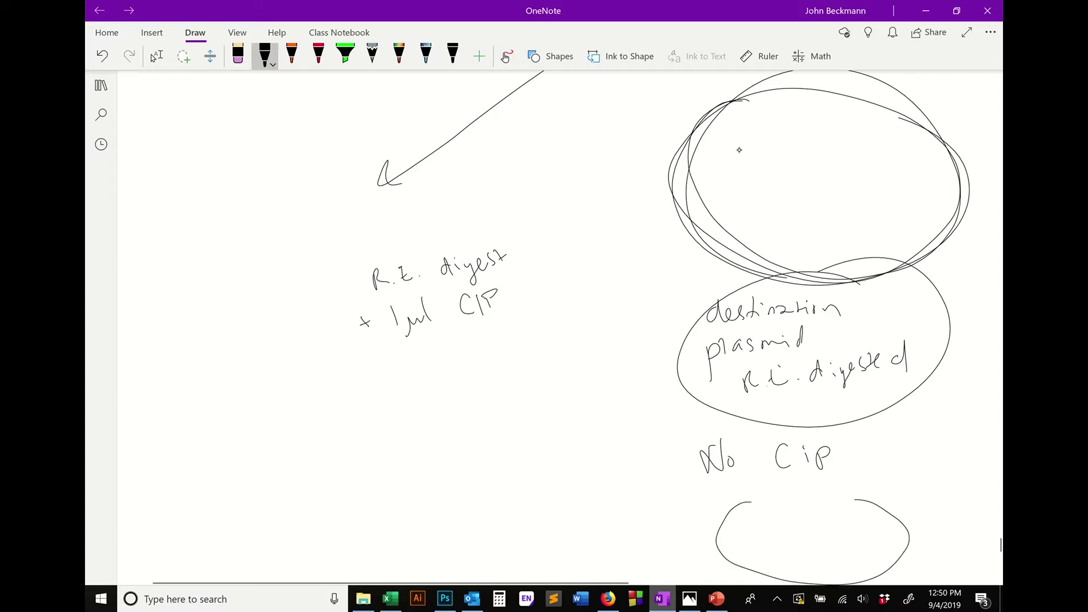
{"action": "left_click_drag", "start_coordinate": [749, 498], "coordinate": [771, 494]}
{"action": "left_click_drag", "start_coordinate": [841, 484], "coordinate": [850, 482]}
- Draw an arrow to the R.E. digest side and sketch the CIP-treated plasmid there
{"action": "mouse_move", "coordinate": [667, 534]}
{"action": "left_mouse_down"}
{"action": "mouse_move", "coordinate": [440, 438]}
{"action": "mouse_move", "coordinate": [472, 425]}
{"action": "left_mouse_up"}
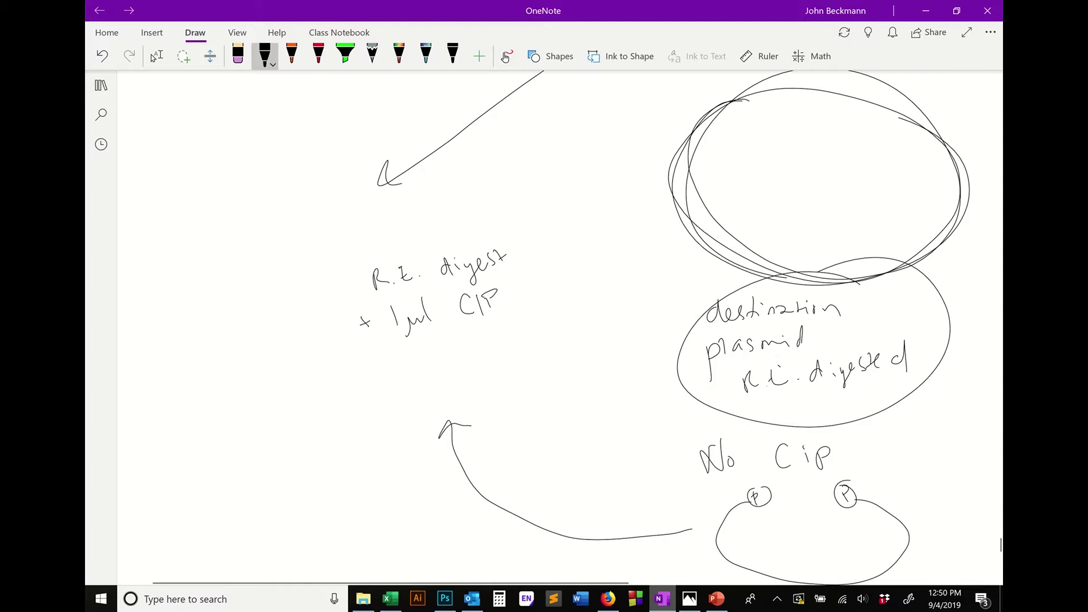
{"action": "left_click_drag", "start_coordinate": [397, 373], "coordinate": [464, 358]}
{"action": "mouse_move", "coordinate": [368, 387]}
{"action": "left_mouse_down"}
{"action": "mouse_move", "coordinate": [343, 448]}
{"action": "mouse_move", "coordinate": [485, 355]}
{"action": "mouse_move", "coordinate": [462, 393]}
{"action": "mouse_move", "coordinate": [480, 340]}
{"action": "left_mouse_up"}
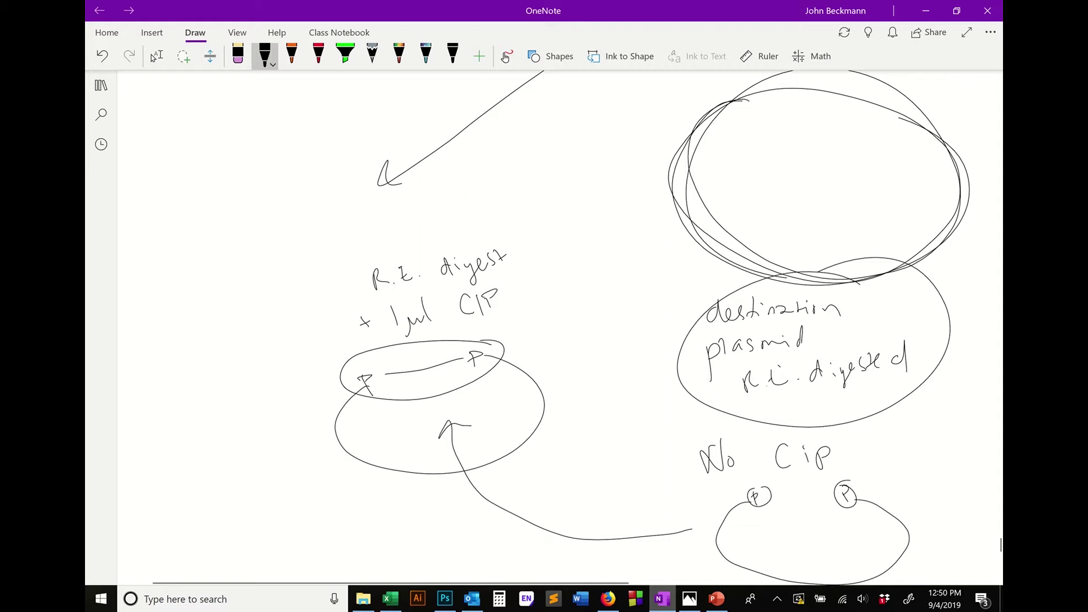
{"action": "scroll", "coordinate": [757, 307], "scroll_direction": "up", "scroll_amount": 10}
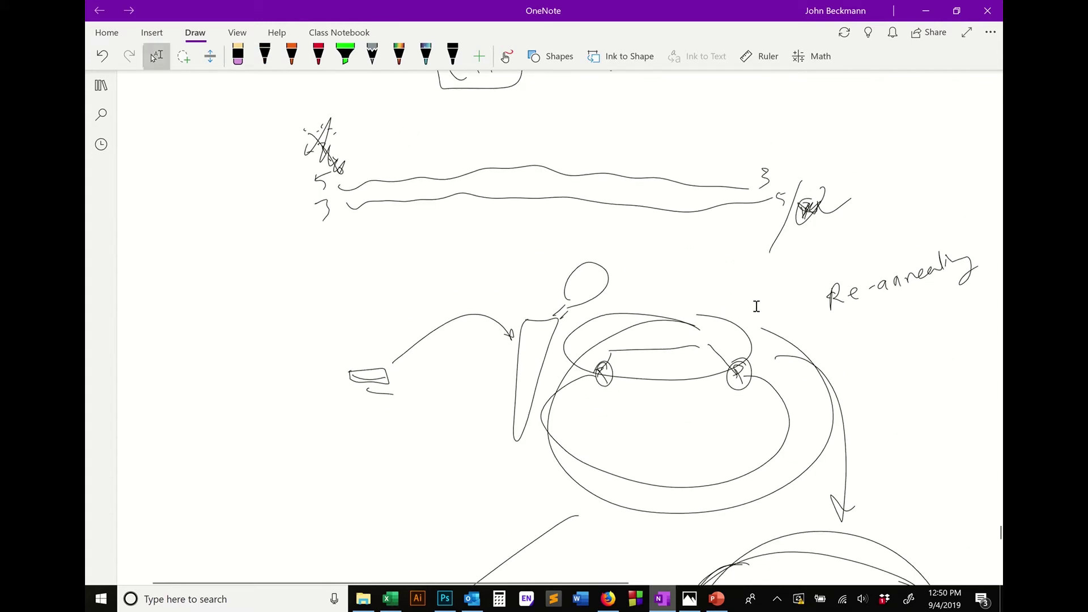
{"action": "mouse_move", "coordinate": [939, 225]}
{"action": "left_mouse_down"}
{"action": "mouse_move", "coordinate": [522, 462]}
{"action": "mouse_move", "coordinate": [979, 250]}
{"action": "left_mouse_up"}
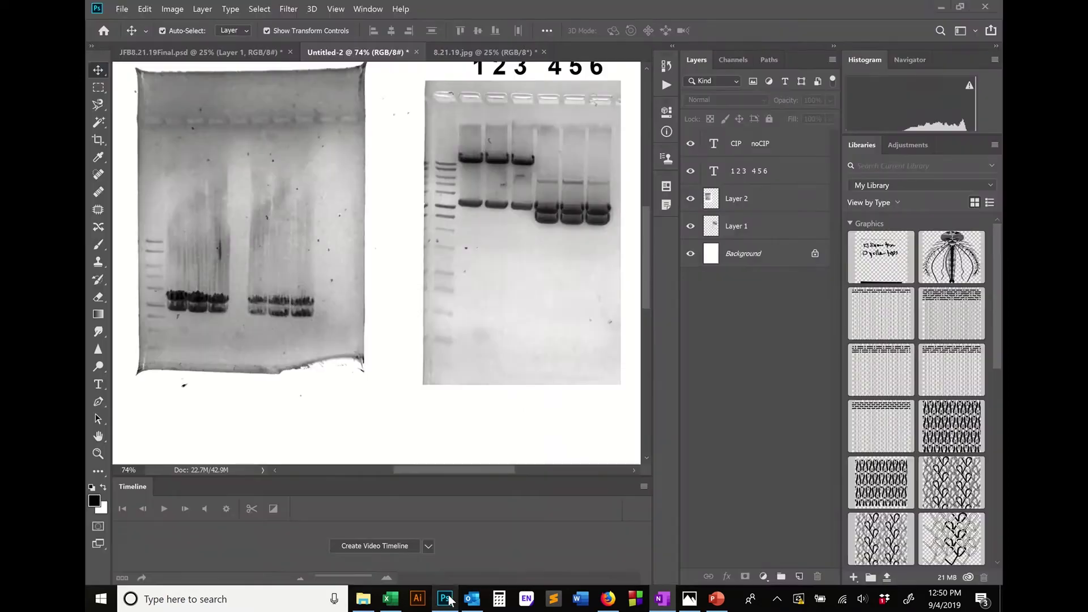
- Bring the Photoshop gel composite with lanes 1 2 3 and 4 5 6 to the front
{"action": "left_click", "coordinate": [445, 599]}
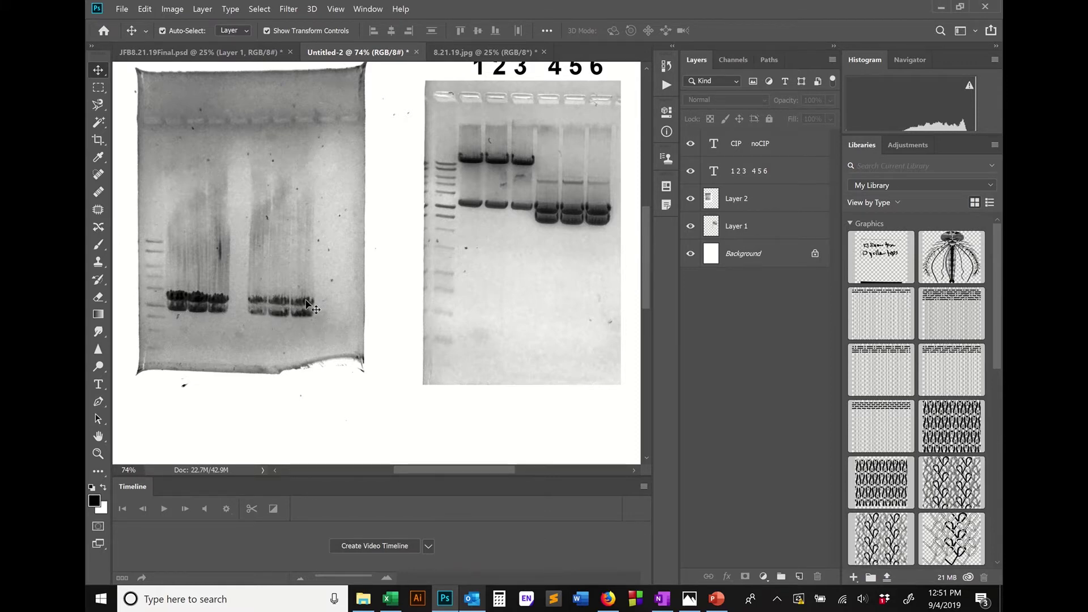
- Scroll up to the CIP and noCIP labels over the gel lanes, then switch to blank PowerPoint
{"action": "scroll", "coordinate": [342, 267], "scroll_direction": "up", "scroll_amount": 1}
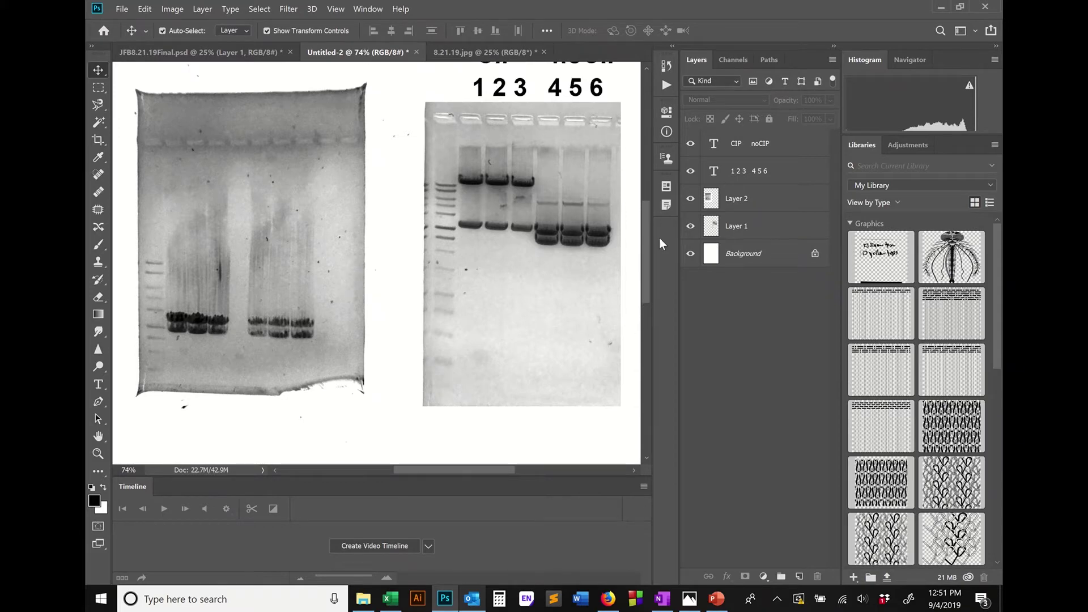
{"action": "scroll", "coordinate": [591, 214], "scroll_direction": "up", "scroll_amount": 1}
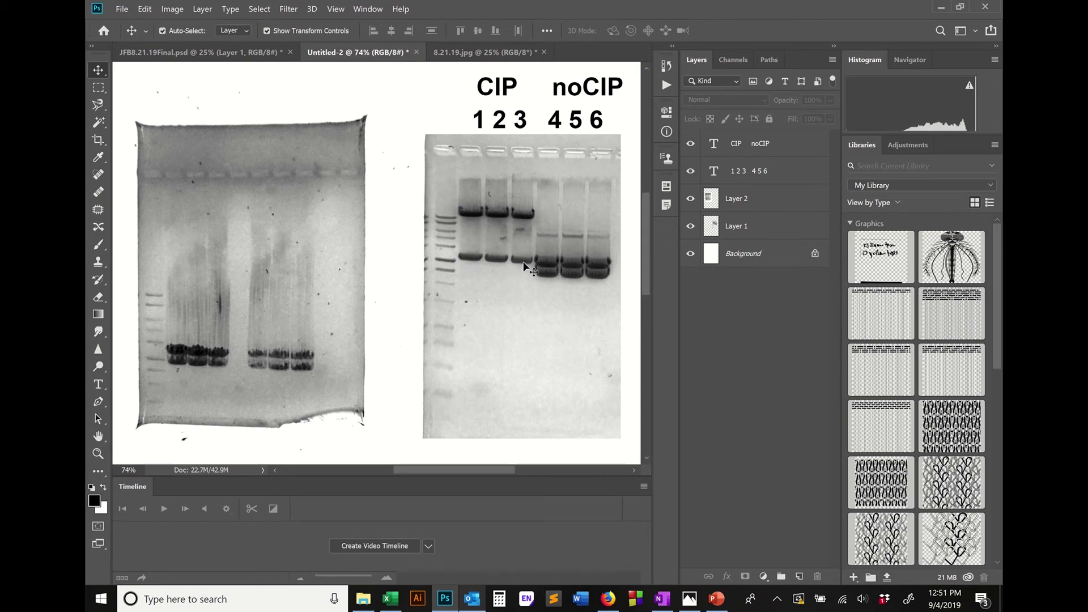
{"action": "scroll", "coordinate": [527, 266], "scroll_direction": "up", "scroll_amount": 1}
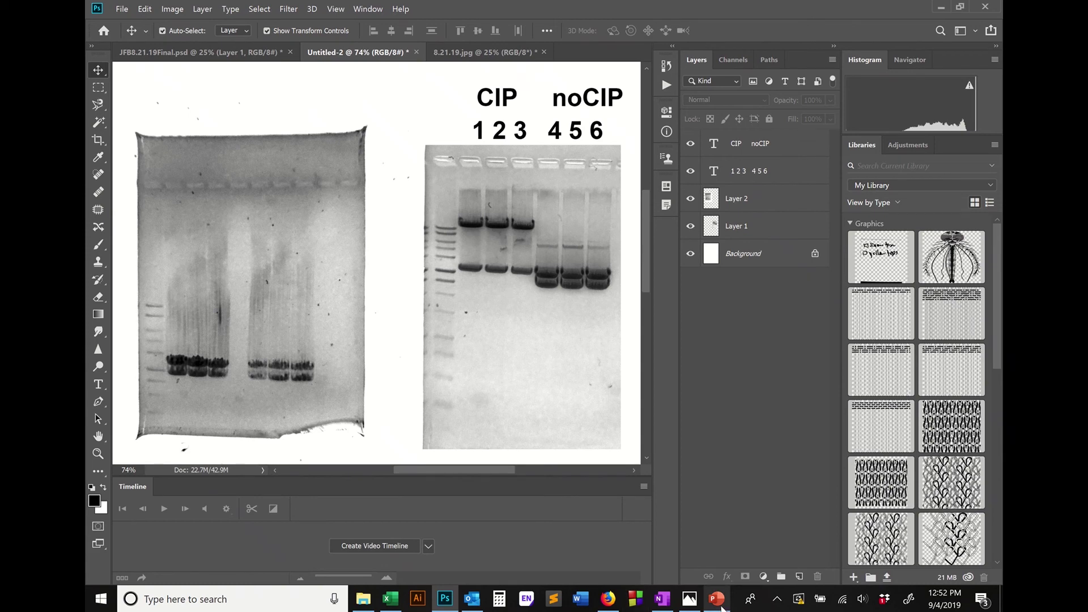
{"action": "left_click", "coordinate": [720, 600]}
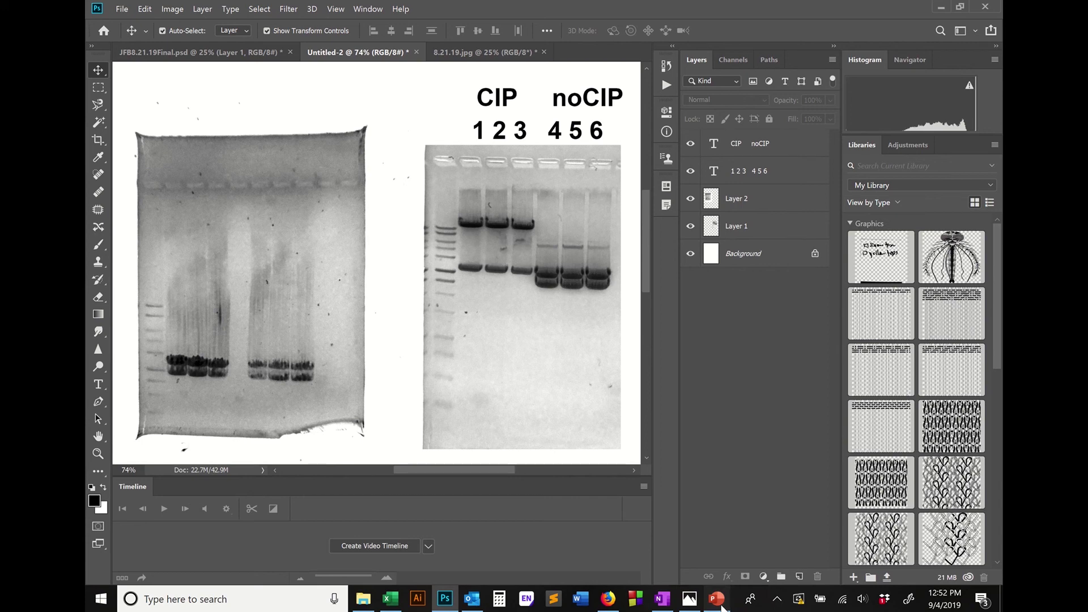